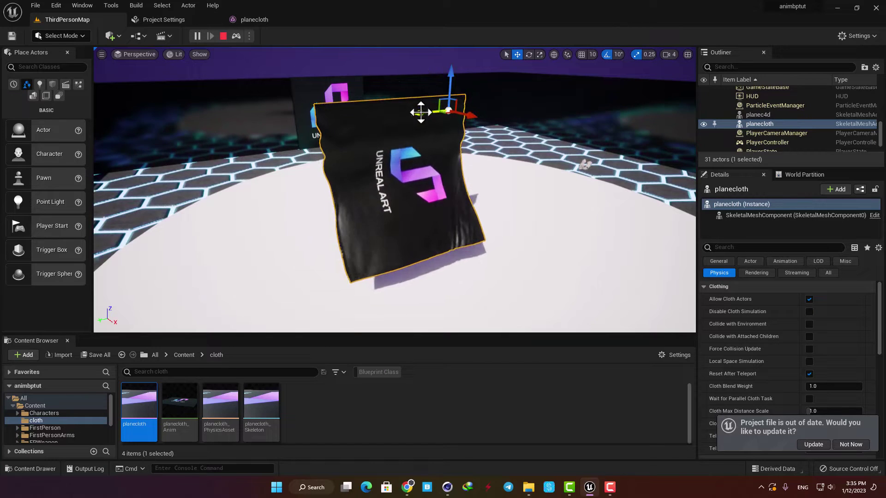
- Move the planecloth actor during simulation and play the level to preview the finished cloth behaviour
drag(421, 113, 462, 98)
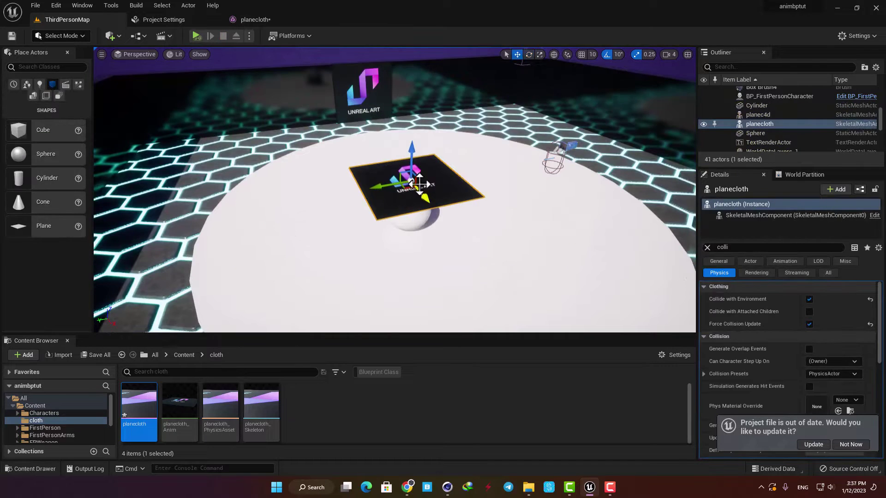
key(alt+p)
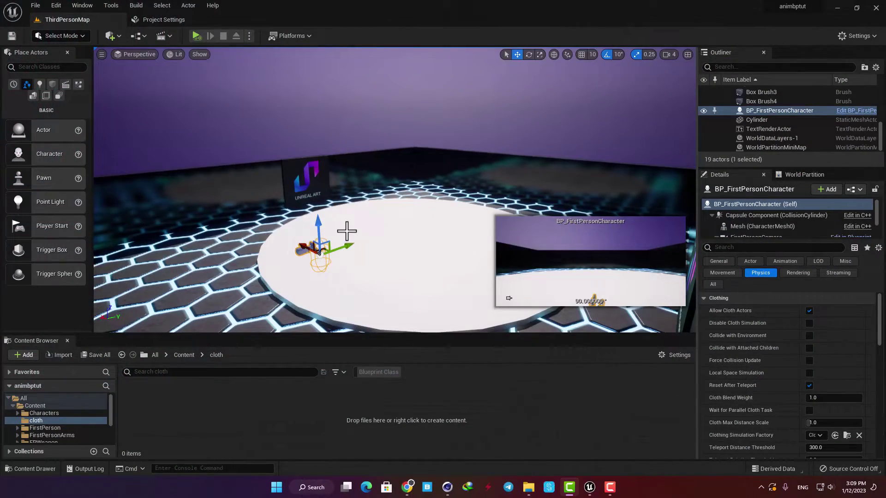
right_drag(356, 226, 359, 176)
click(356, 226)
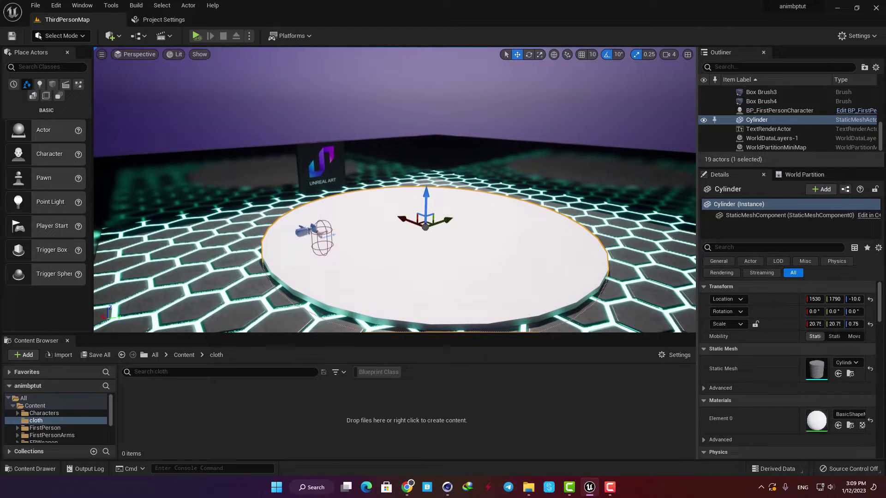
click(74, 35)
click(74, 88)
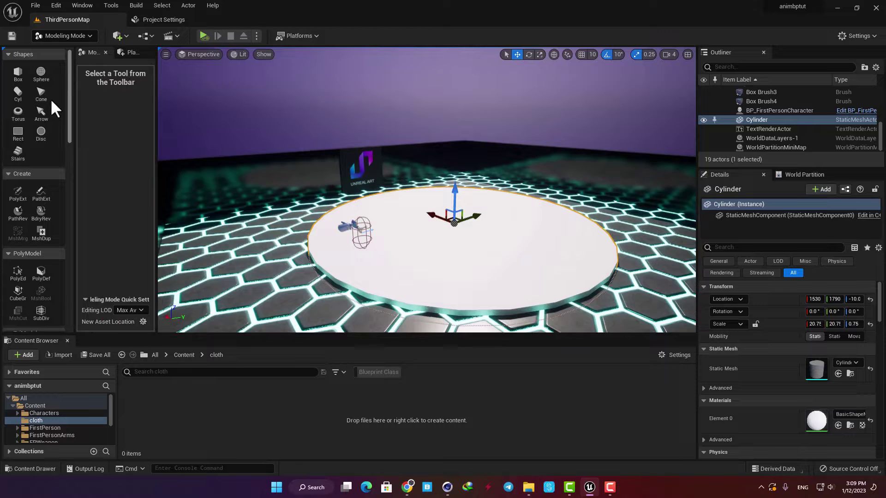
click(18, 132)
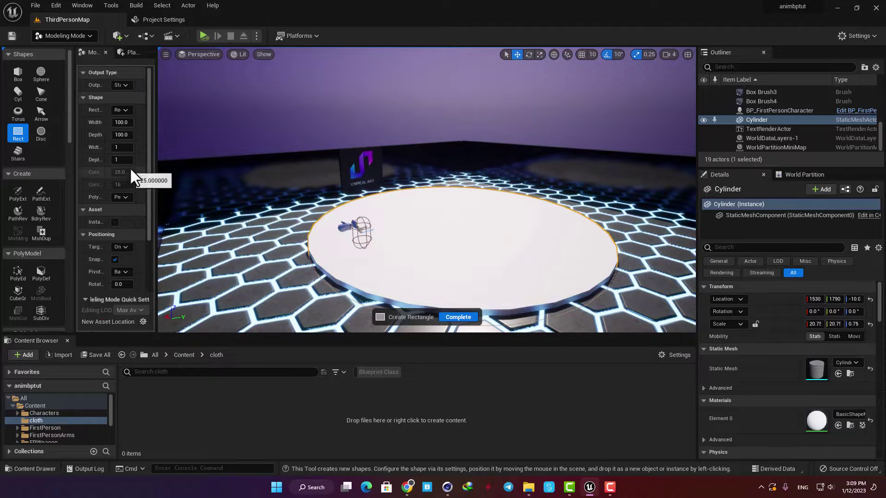
key(Escape)
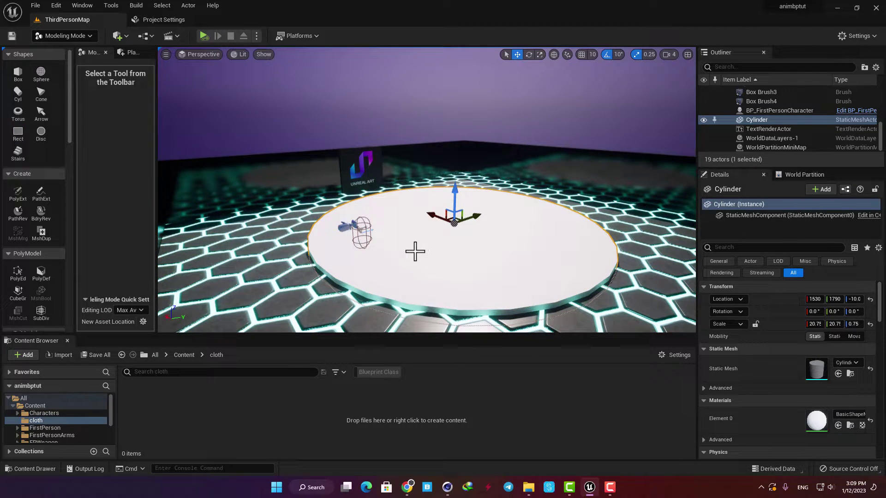
click(72, 36)
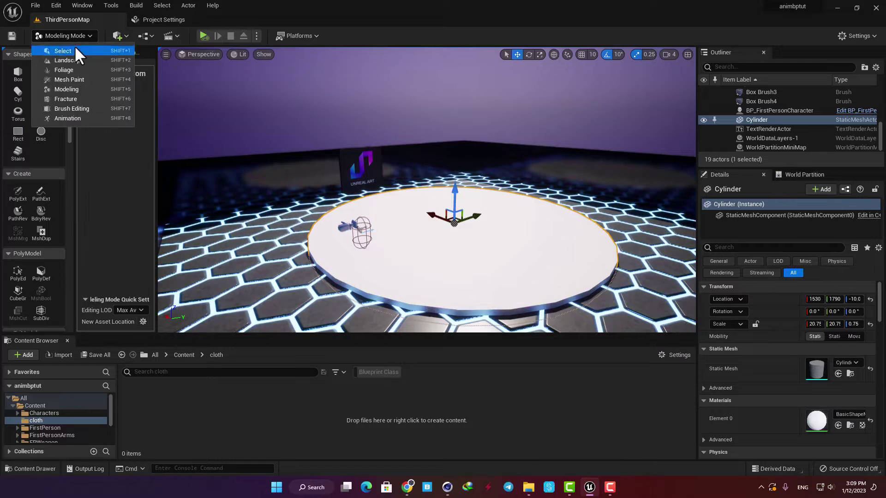
click(74, 48)
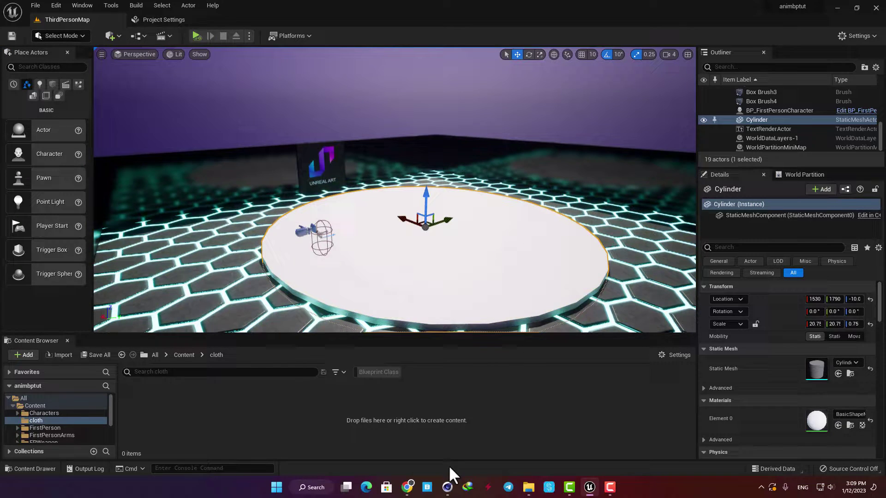
- Switch to Cinema 4D, create a plane with 100 segments in each direction, and make it editable
click(447, 487)
drag(281, 32, 350, 60)
double_click(698, 304)
text(100)
alt+drag(450, 194, 446, 237)
key(c)
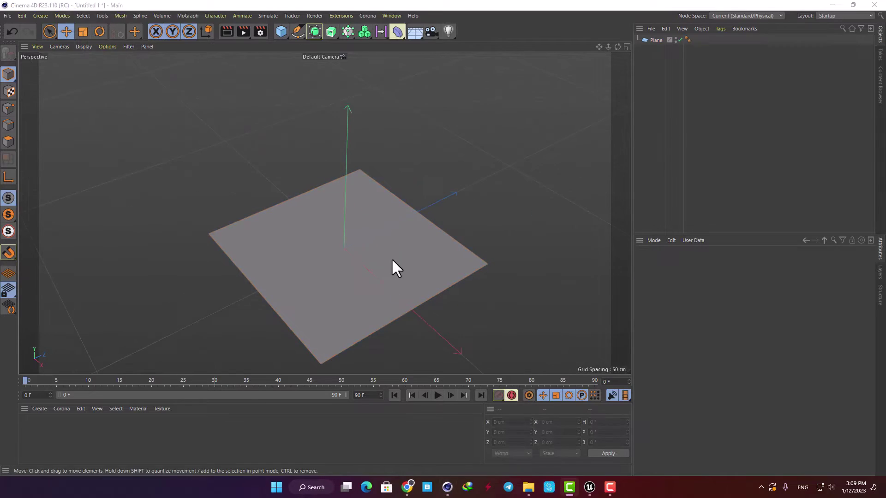
- Display the plane with shaded lines and inspect the density of its polygon grid
alt+drag(391, 258, 407, 228)
key(n)
key(b)
scroll(364, 272, up, 2)
scroll(365, 271, up, 4)
alt+middle_drag(366, 256, 369, 209)
scroll(369, 208, down, 1)
click(194, 116)
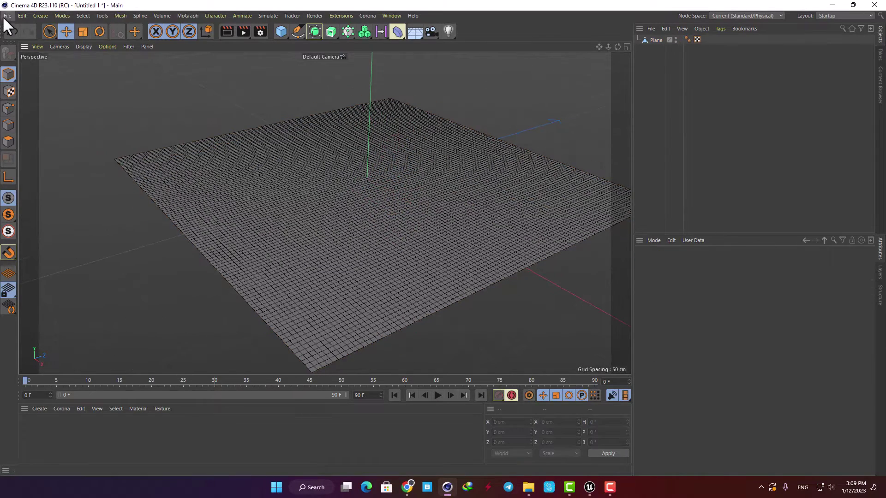
- Export the plane as an FBX file named planecloth to the Desktop with the default export settings
click(7, 16)
mouse_move(70, 198)
click(167, 330)
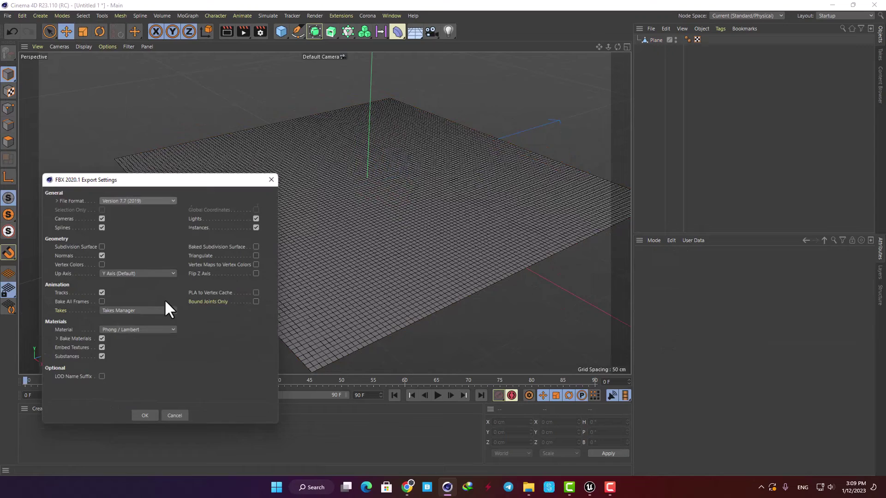
click(145, 417)
text(planecloth)
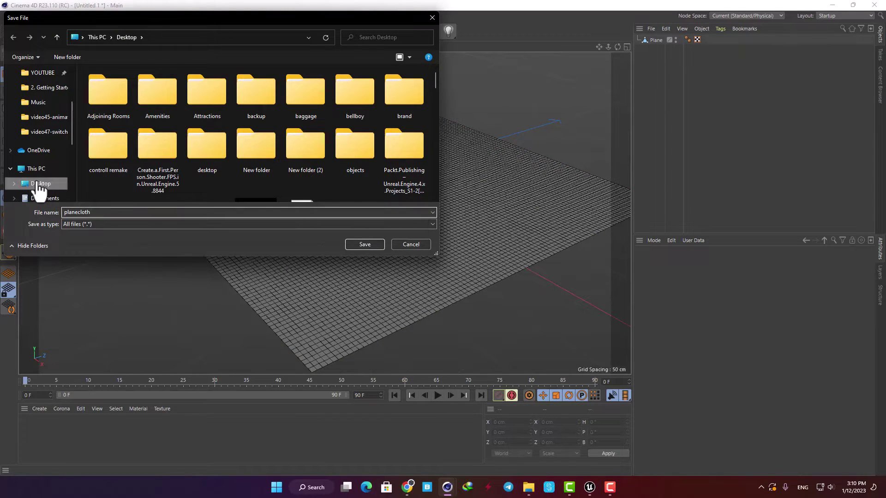
click(365, 244)
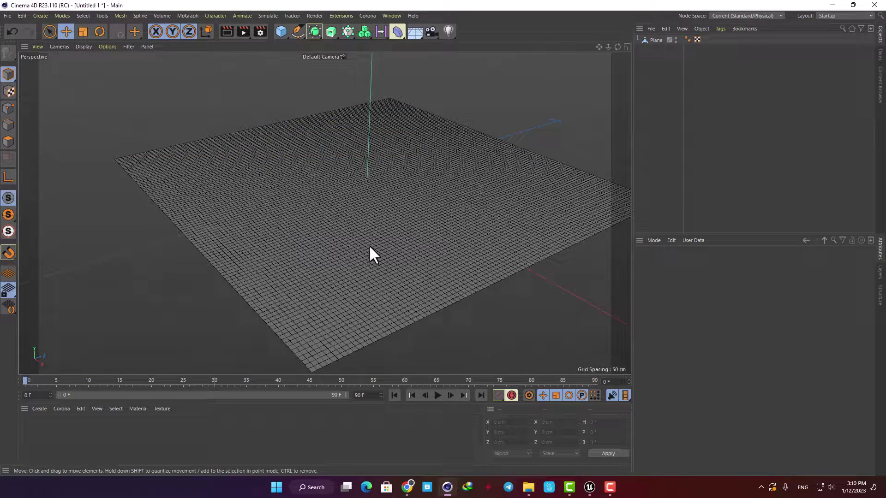
- Switch to Unreal Engine and import planecloth.fbx from the Desktop into the cloth folder as a skeletal mesh
key(alt+Tab)
right_click(271, 392)
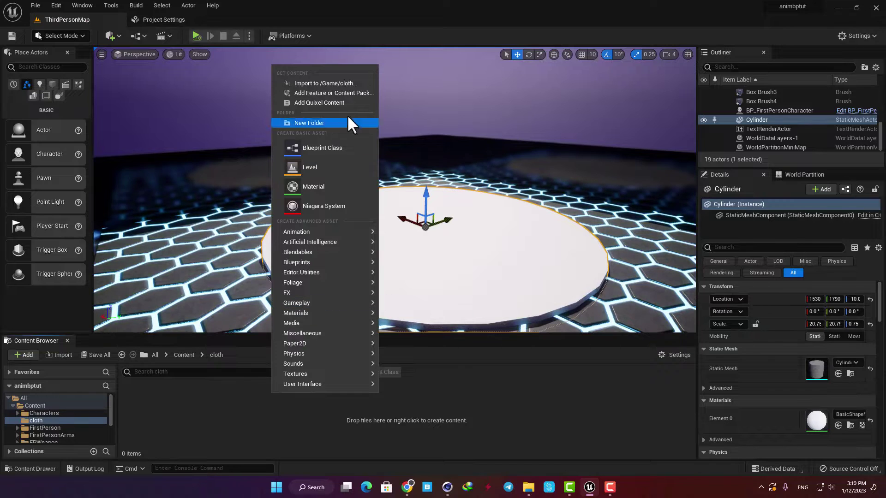
click(334, 84)
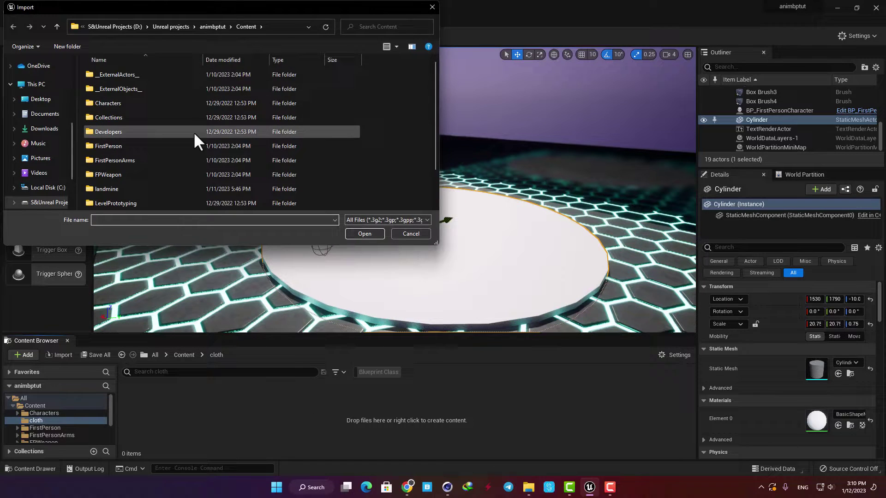
click(40, 98)
click(355, 161)
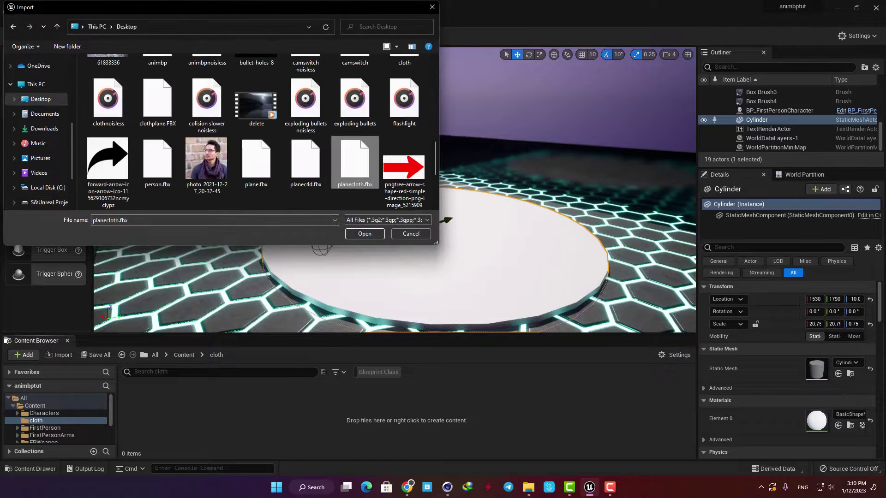
double_click(356, 168)
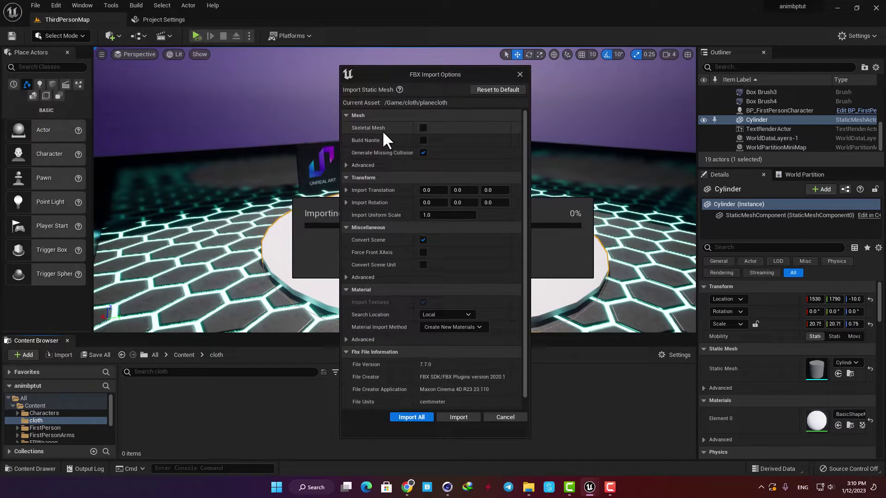
click(423, 128)
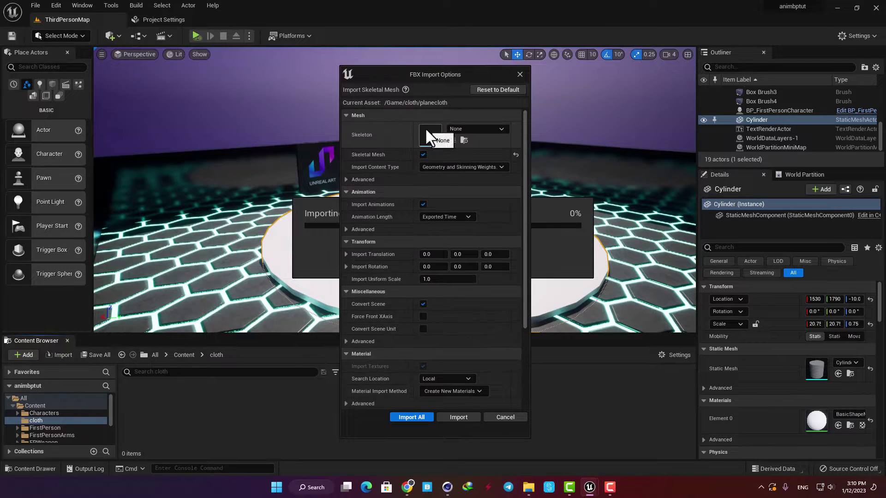
click(420, 416)
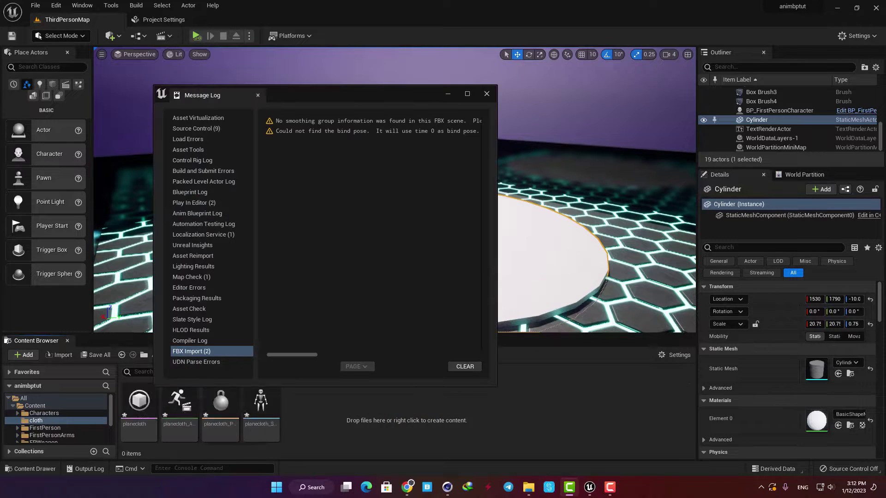
click(482, 94)
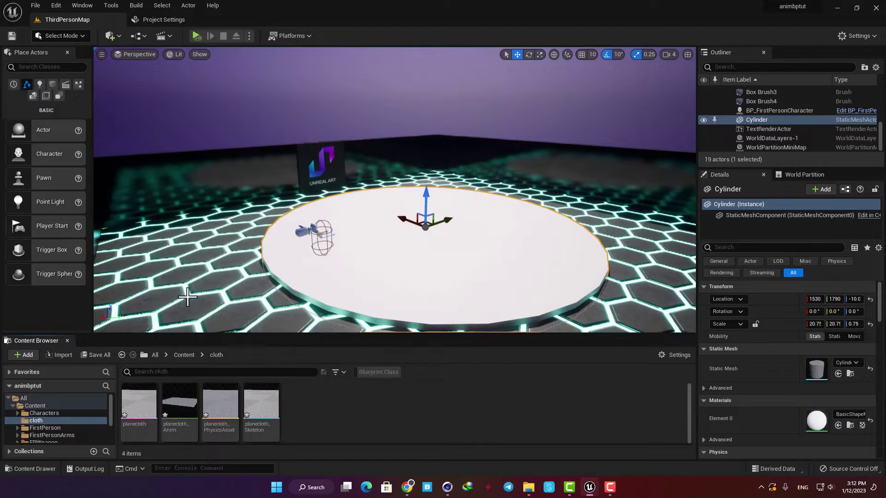
- Open the planecloth skeletal mesh and create clothing data named planecloth_Clothing from its section, using the planecloth physics asset
double_click(131, 392)
right_drag(475, 224, 417, 247)
key(s)
key(w)
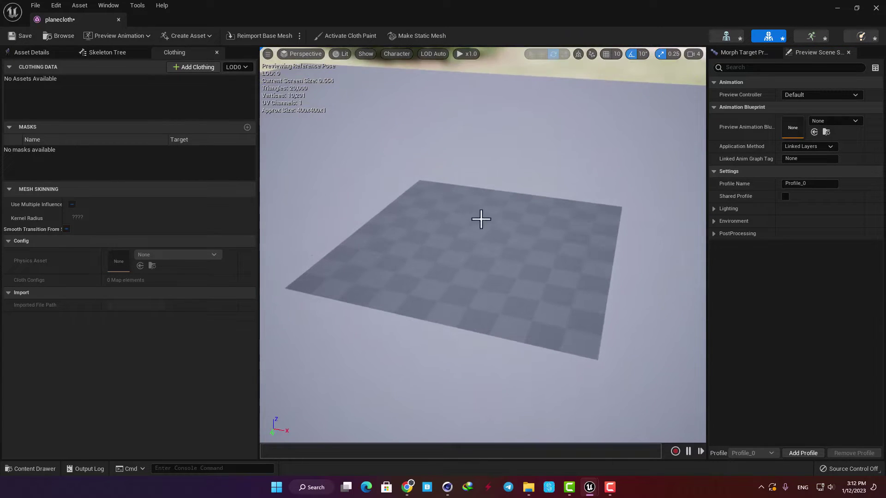
right_click(475, 211)
mouse_move(500, 258)
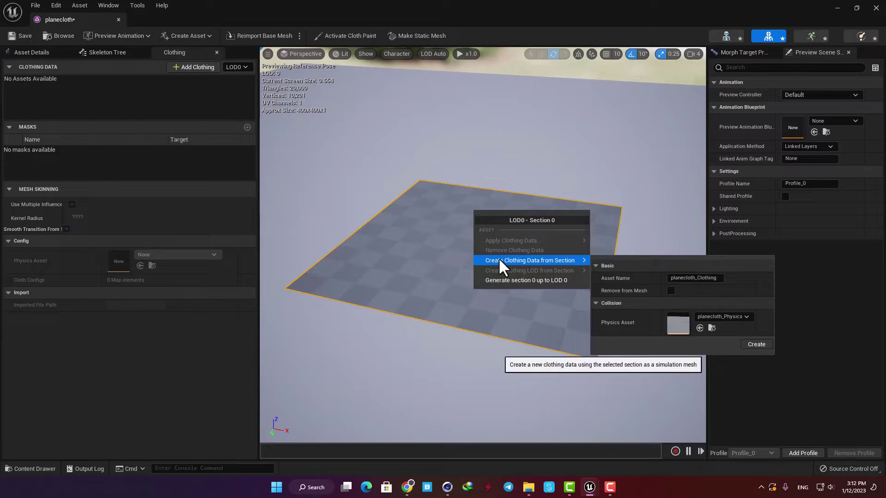
click(752, 344)
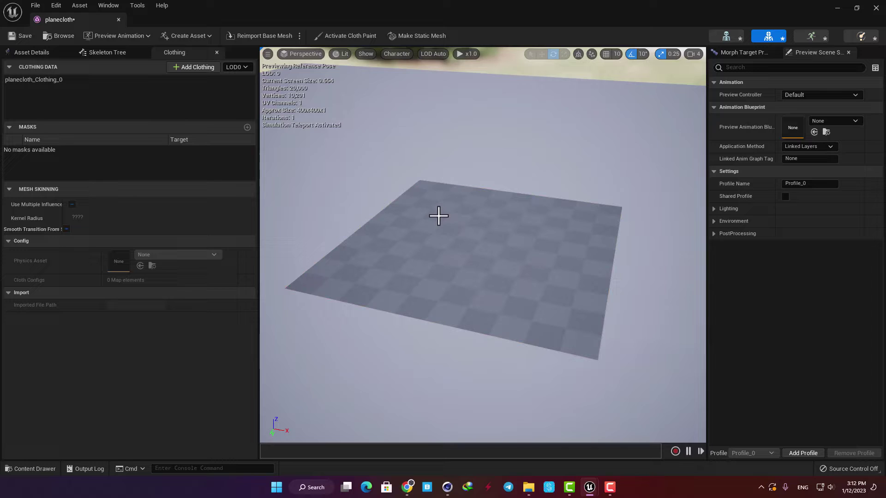
- Apply the planecloth_Clothing_0 - LOD0 clothing data to the plane's mesh section
right_click(475, 212)
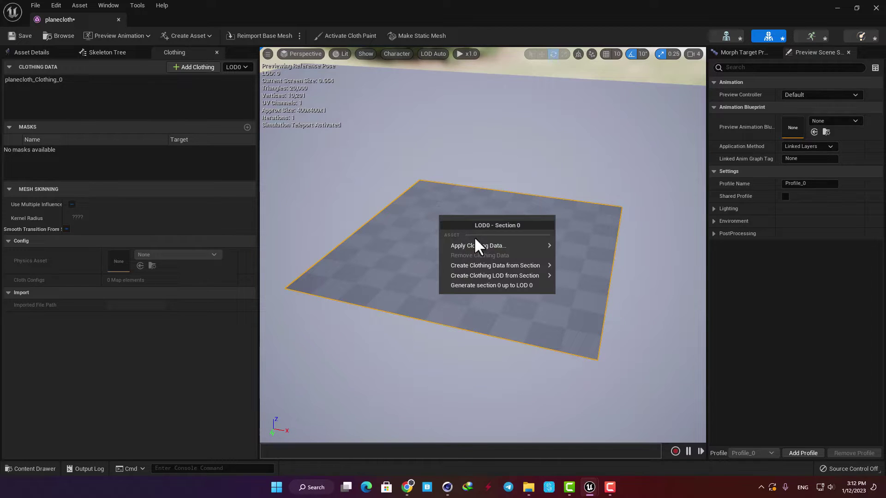
mouse_move(542, 243)
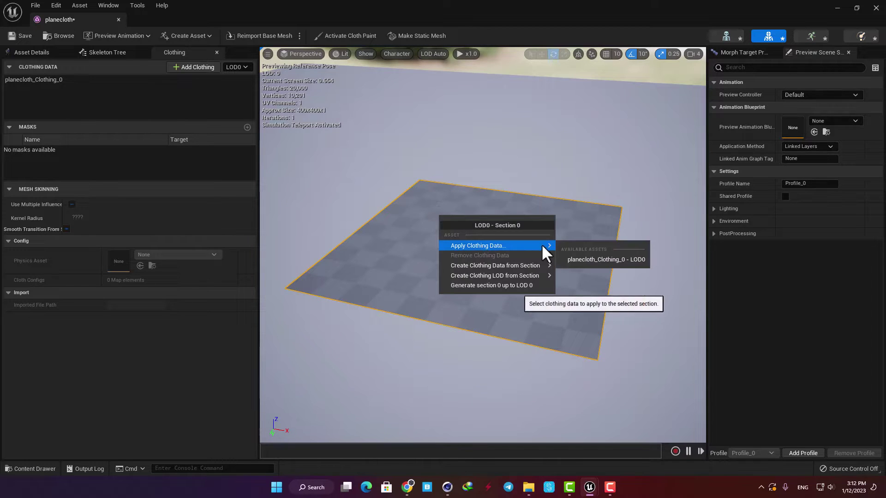
click(582, 259)
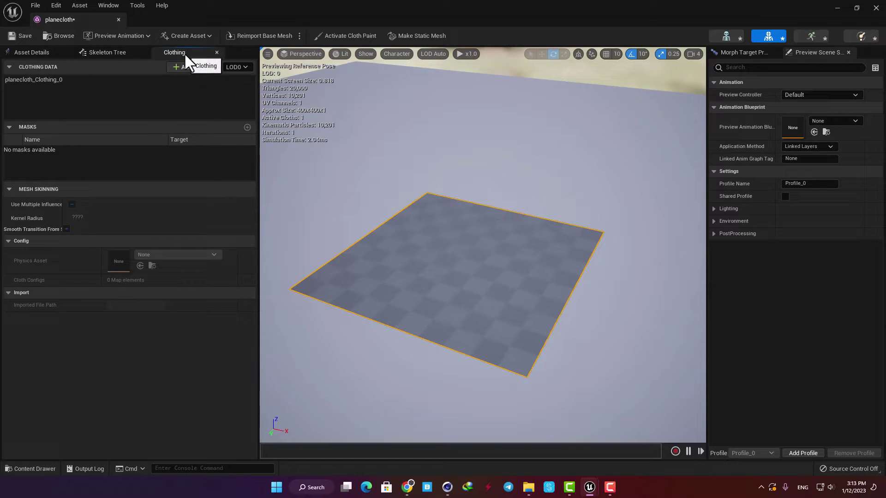
- Select the planecloth_Clothing_0 clothing data and activate cloth painting on its Max Distance mask
click(108, 5)
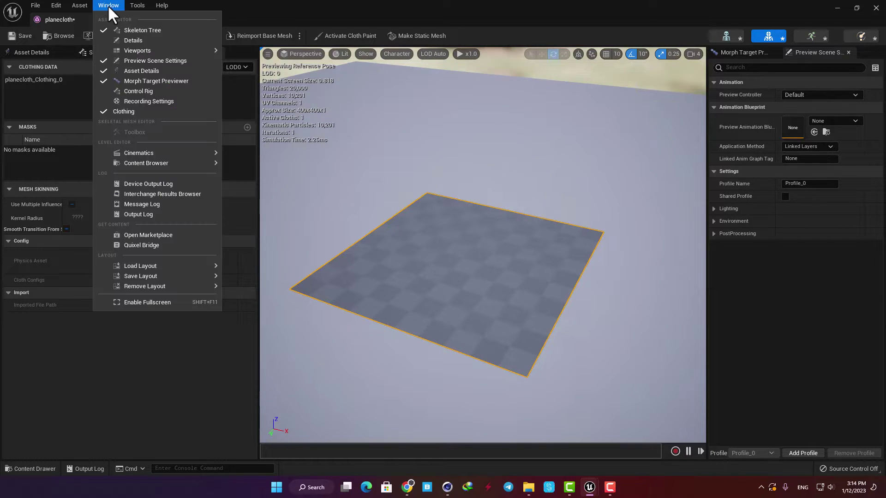
click(121, 112)
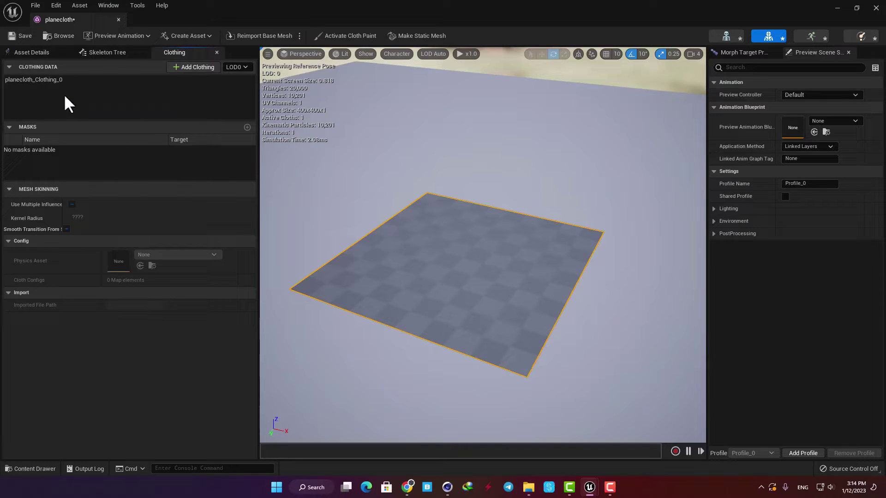
click(28, 79)
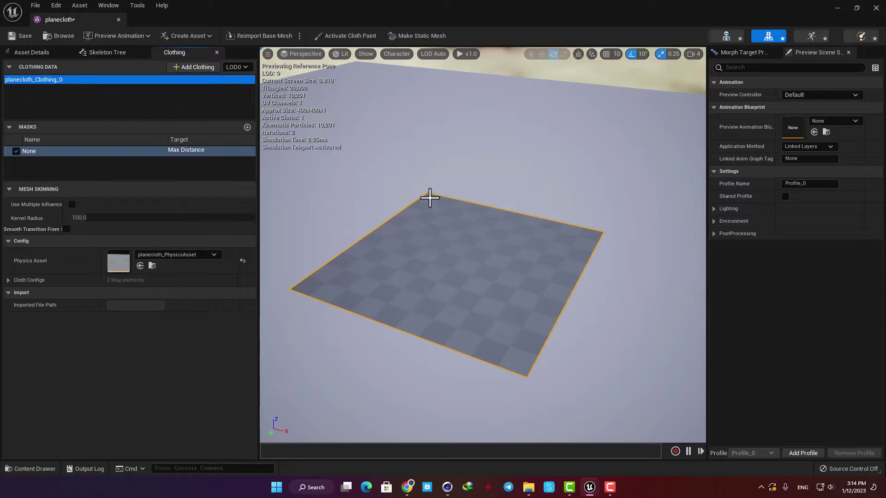
click(339, 37)
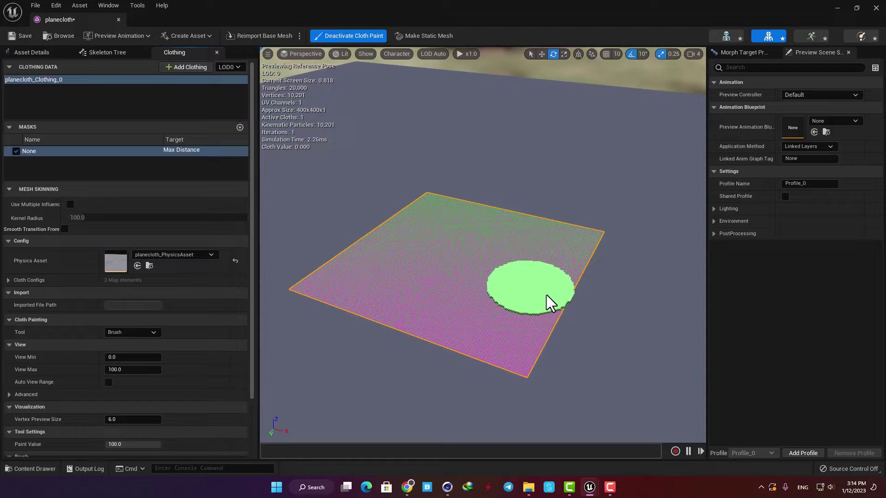
- Paint a wide band along one side of the cloth with a paint value of 100
mouse_move(527, 292)
right_down()
mouse_move(480, 358)
mouse_move(566, 356)
mouse_move(523, 291)
right_up()
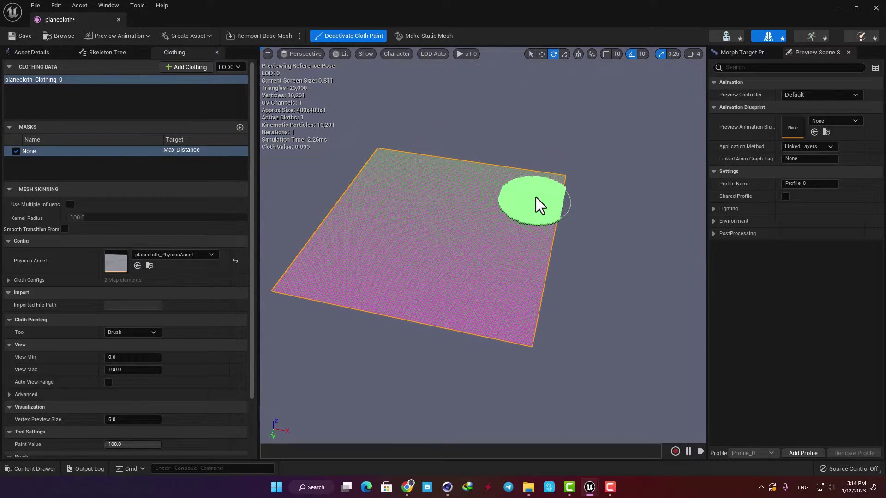
drag(513, 259, 498, 316)
drag(534, 227, 516, 282)
right_drag(516, 283, 514, 286)
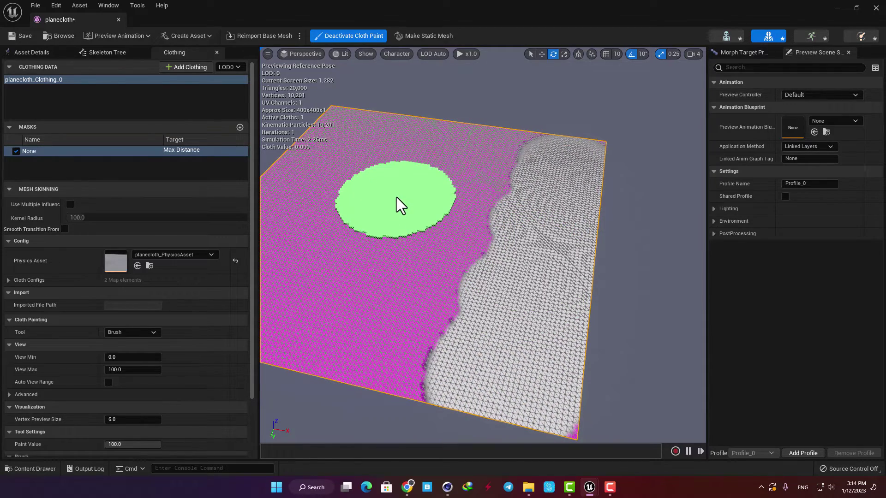
- Set the brush radius to about 147.5 and the paint value to 800, and paint the cloth except a narrow strip along the opposite edge
scroll(78, 379, down, 2)
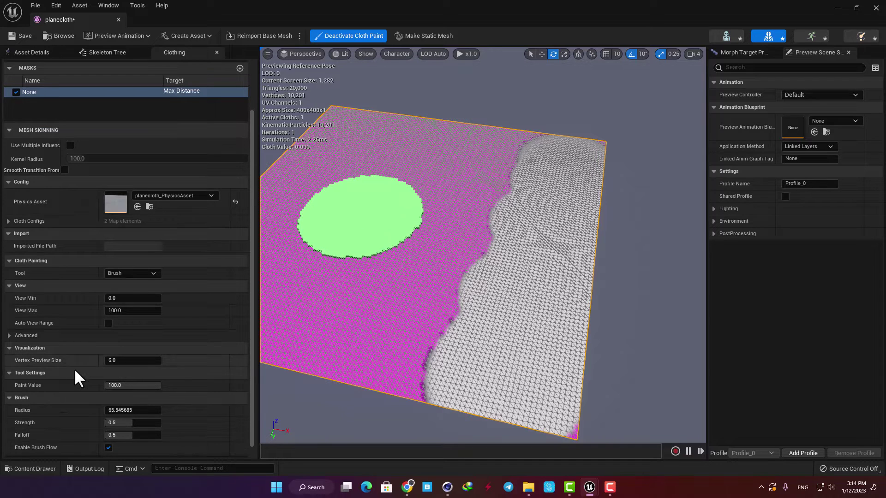
mouse_move(128, 409)
mouse_down()
mouse_move(231, 410)
mouse_move(157, 410)
mouse_move(172, 410)
mouse_up()
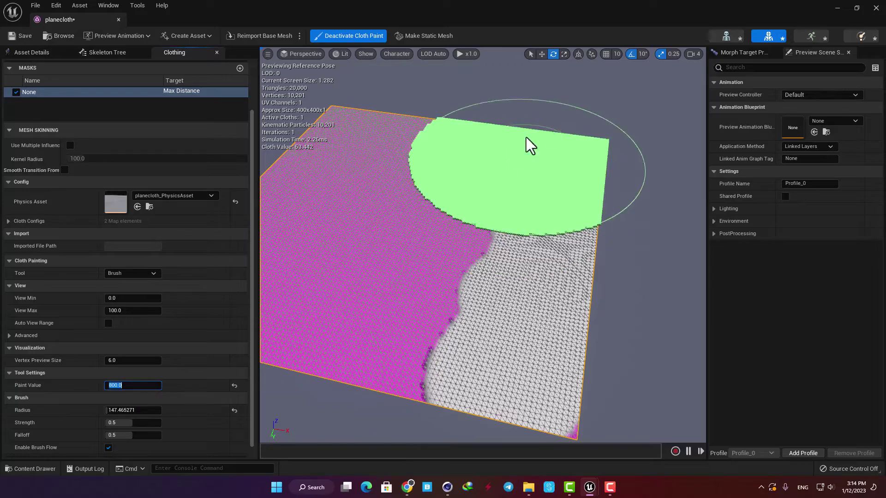
right_drag(559, 266, 600, 272)
mouse_move(558, 277)
mouse_down()
mouse_move(518, 186)
mouse_move(476, 193)
mouse_move(443, 295)
mouse_up()
right_drag(455, 275, 416, 275)
scroll(456, 275, up, 3)
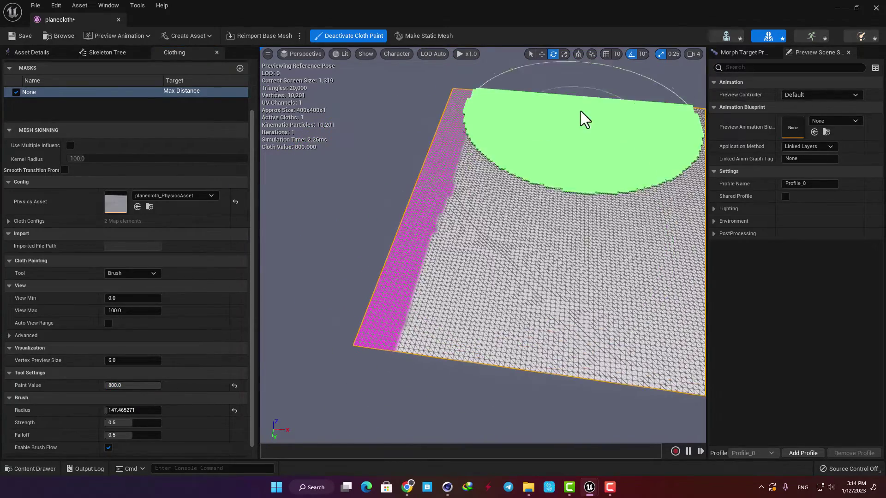
- Set the brush radius to 30 and paint the cloth with value 800, leaving only a thin unpainted strip along one edge
mouse_move(582, 119)
mouse_down()
mouse_move(559, 269)
mouse_move(521, 360)
mouse_up()
click(124, 408)
text(30)
key(Return)
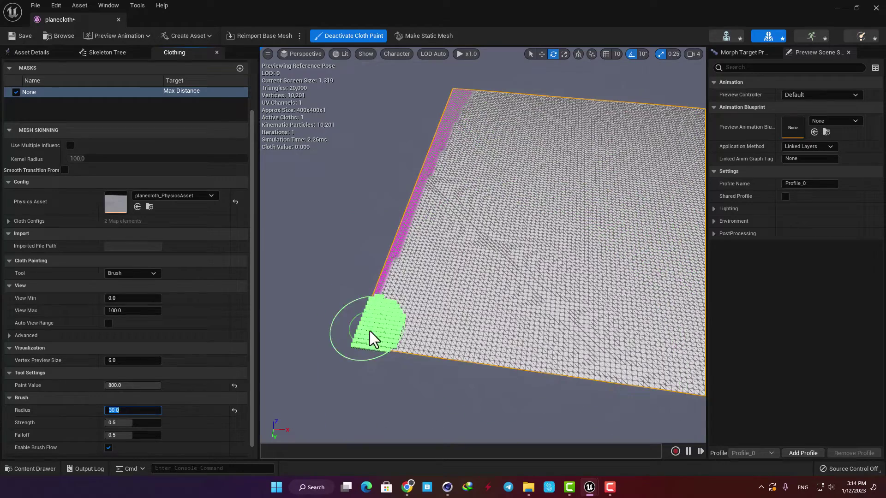
right_drag(370, 337, 460, 369)
drag(476, 341, 545, 228)
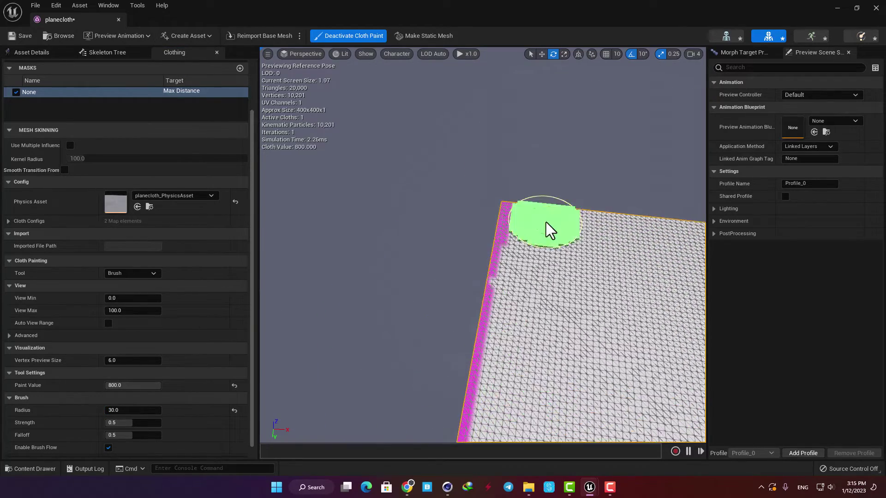
key(ctrl+z)
mouse_move(524, 402)
mouse_down()
mouse_move(546, 247)
mouse_move(542, 268)
mouse_up()
mouse_move(530, 372)
right_down()
mouse_move(641, 333)
mouse_move(738, 401)
mouse_move(866, 363)
mouse_move(581, 479)
mouse_move(363, 335)
mouse_move(532, 158)
right_up()
drag(532, 158, 550, 131)
mouse_move(570, 190)
right_down()
mouse_move(646, 203)
mouse_move(641, 166)
mouse_move(665, 103)
right_up()
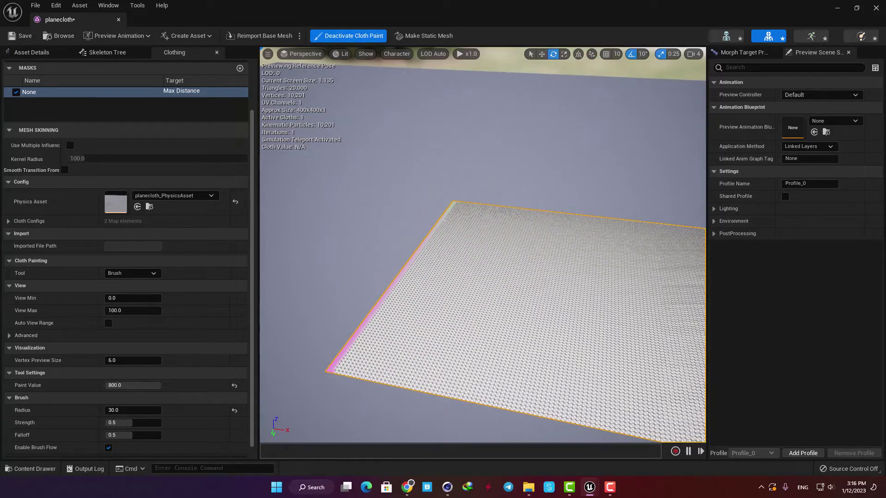
- Assign the Unreal Art logo material to the mesh's Element 0 slot and preview the simulated cloth with cloth painting deactivated
click(46, 52)
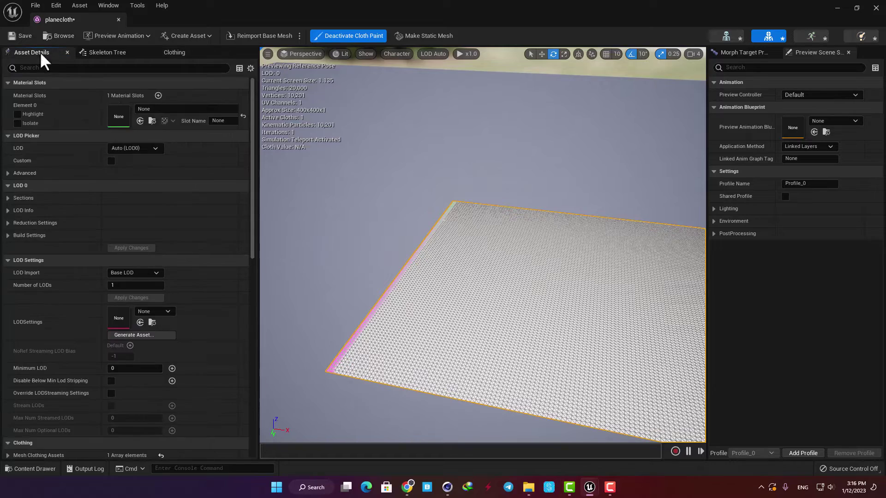
click(152, 120)
drag(213, 355, 217, 118)
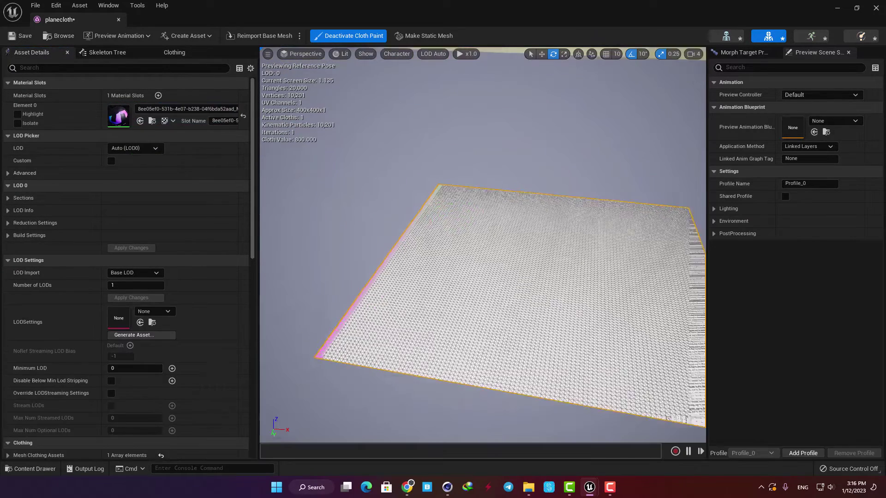
mouse_move(425, 224)
right_down()
mouse_move(401, 203)
mouse_move(467, 224)
mouse_move(483, 191)
right_up()
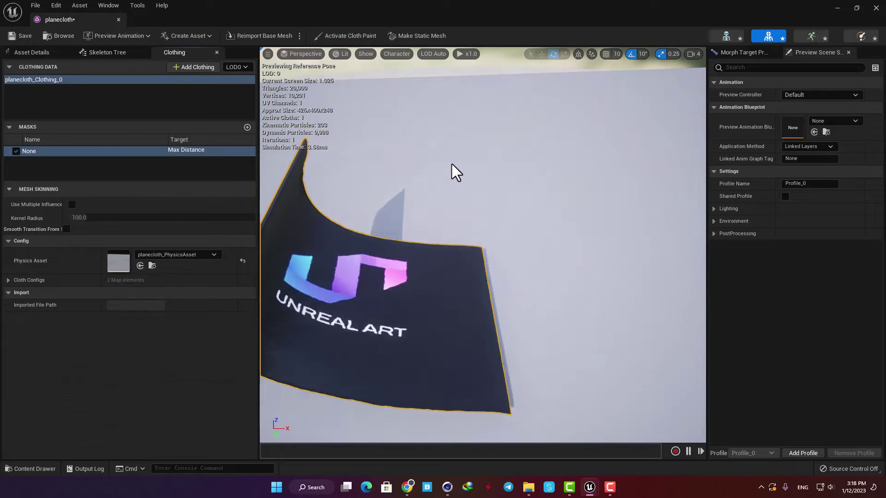
right_drag(419, 131, 415, 93)
key(f)
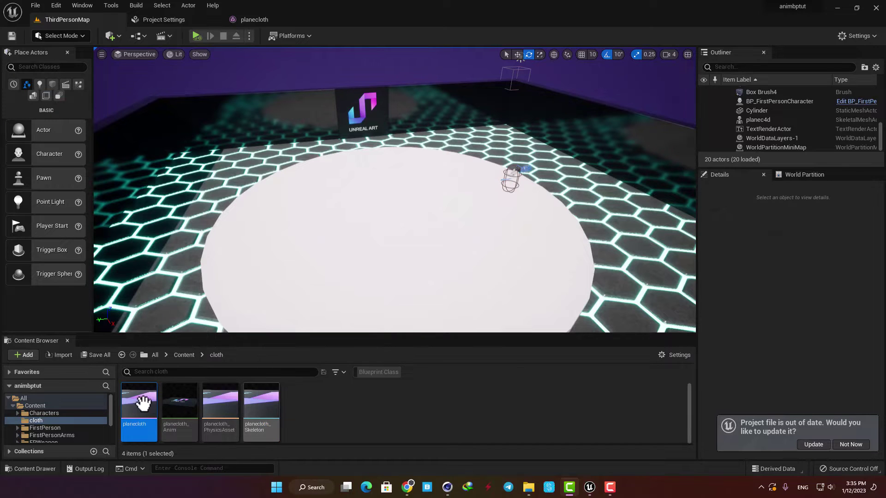
- Place the planecloth mesh in ThirdPersonMap, slightly above the white circular floor
drag(143, 403, 324, 245)
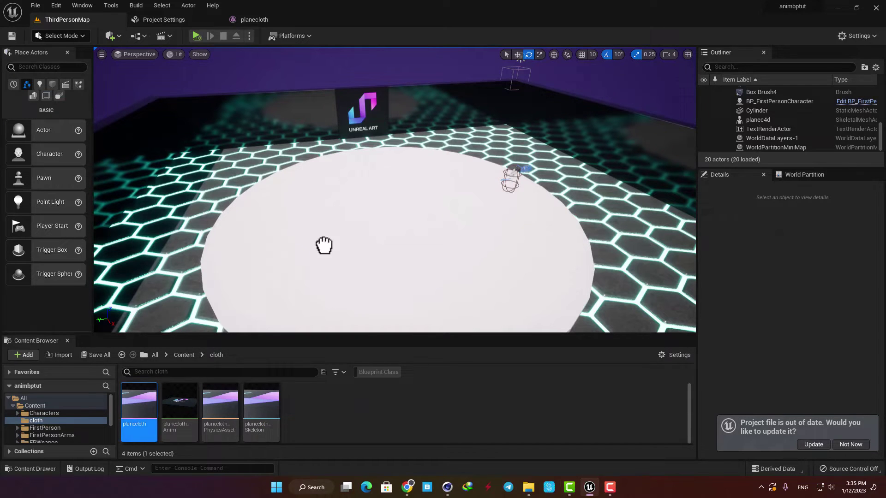
drag(377, 236, 376, 236)
key(w)
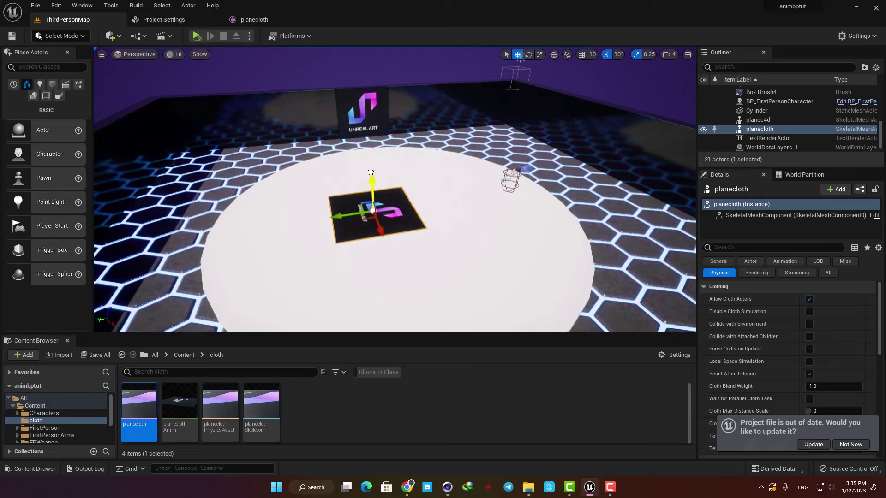
- Run the level in Simulate mode to watch the cloth hang and react to being moved, and stop the simulation
click(249, 35)
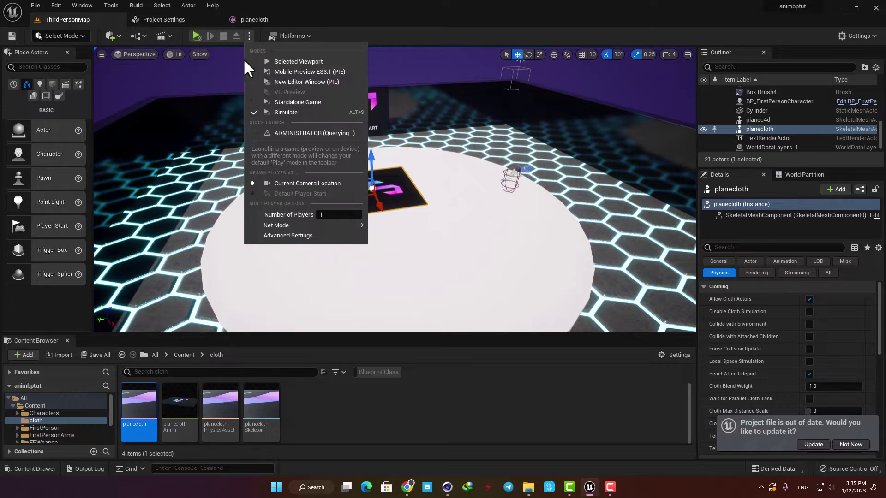
click(292, 111)
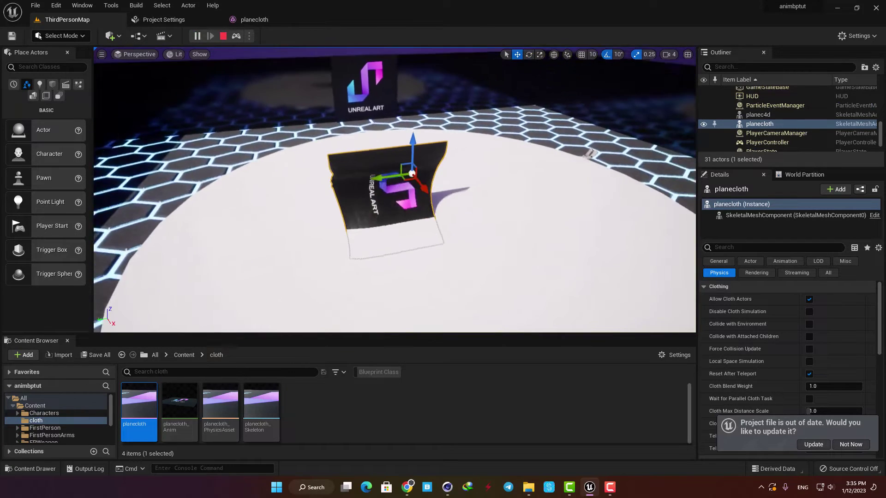
right_drag(384, 208, 405, 191)
drag(442, 171, 467, 114)
key(Escape)
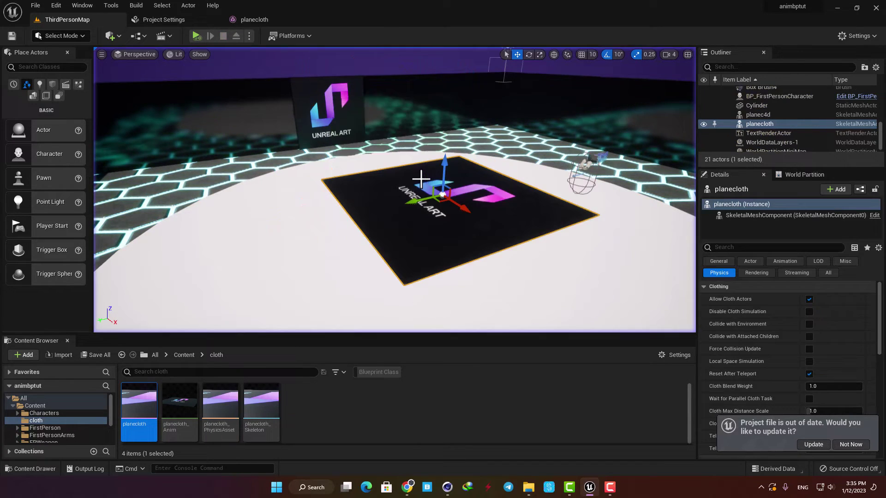
- Rotate the planecloth actor upright and raise it so the logo stands vertically above the circular floor
drag(450, 160, 451, 193)
key(e)
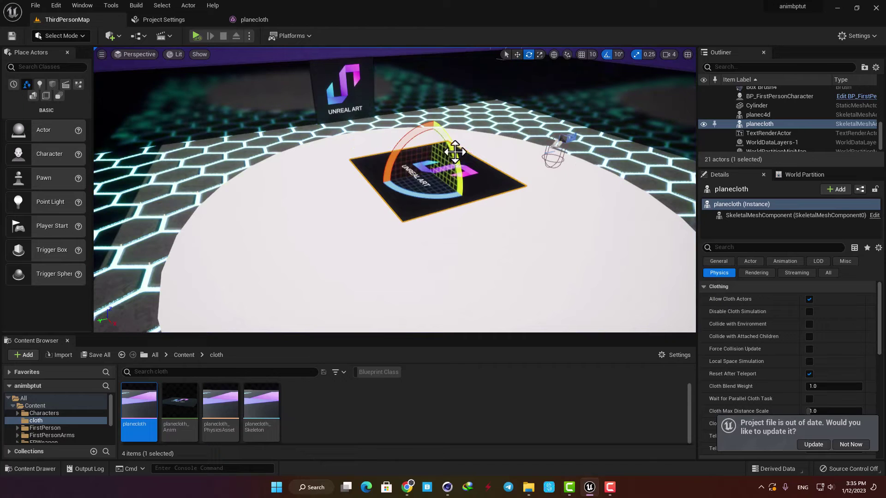
drag(455, 152, 443, 187)
drag(416, 129, 434, 75)
key(w)
right_drag(433, 75, 433, 49)
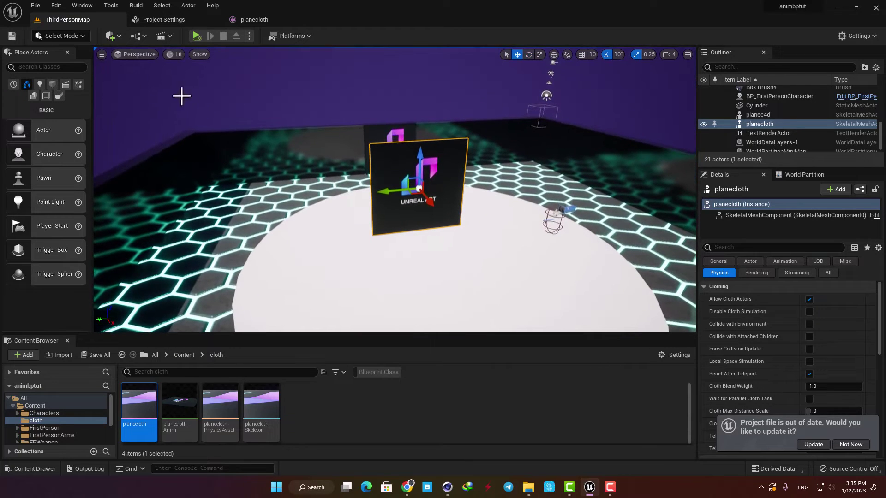
- Find the Wind Directional Source actor and place it on the floor beside the cloth
click(55, 70)
text(wind)
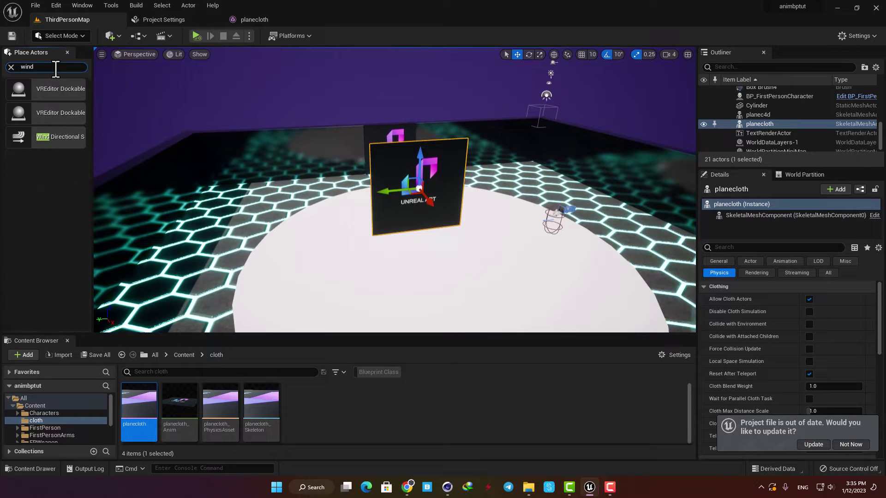
drag(44, 137, 312, 277)
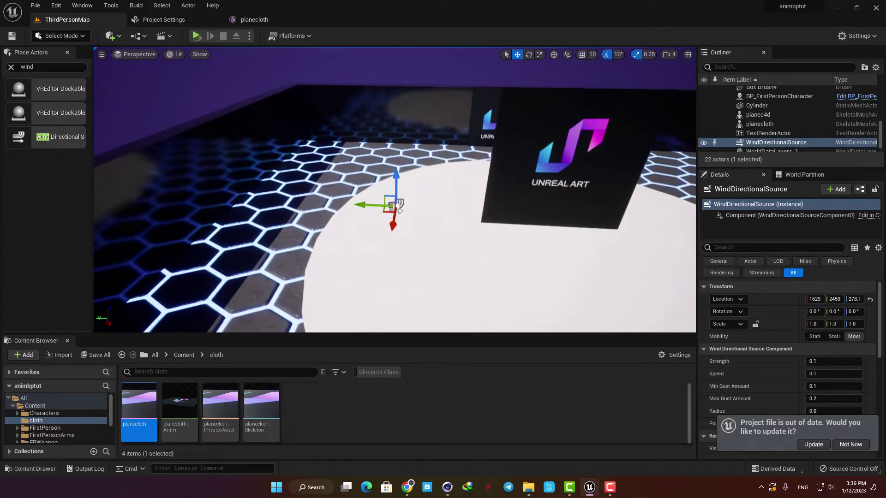
- Rotate the wind source -90° about its vertical axis so that it points toward the cloth
right_drag(394, 189, 501, 169)
key(e)
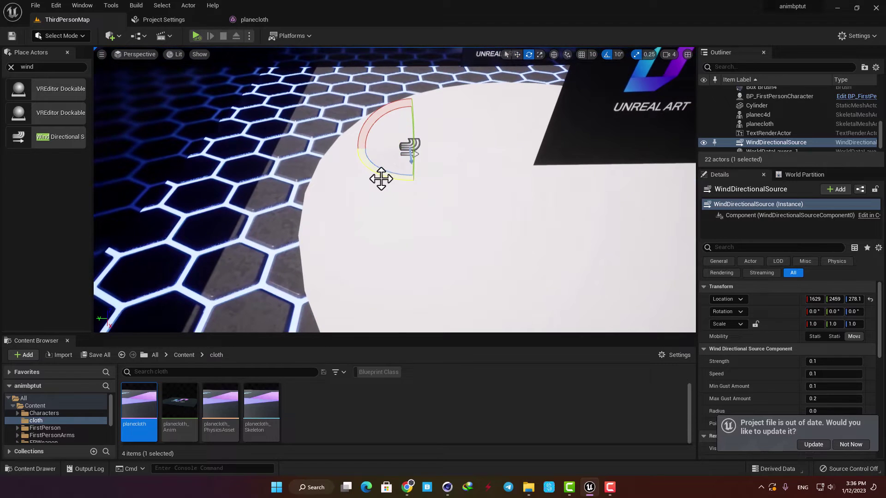
drag(381, 179, 463, 174)
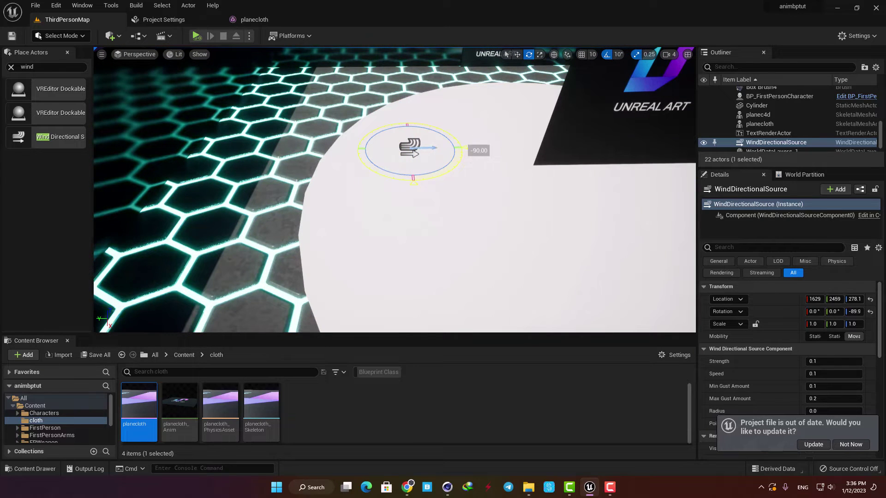
right_drag(410, 197, 450, 143)
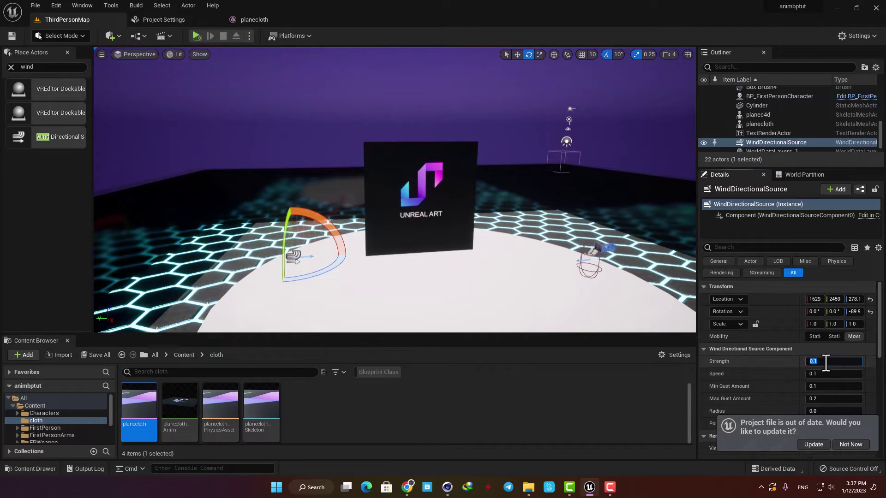
- Set the wind source's strength to 1 and speed to 10, and test the cloth in a simulation
text(1)
key(Return)
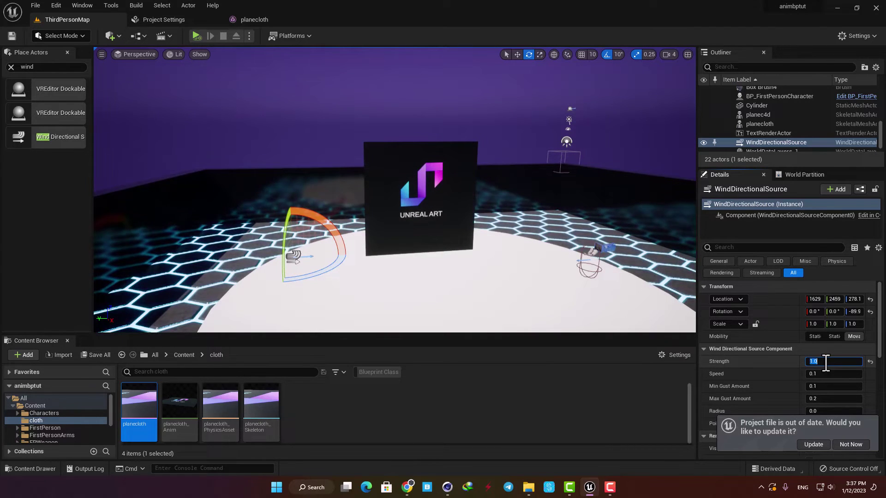
click(814, 374)
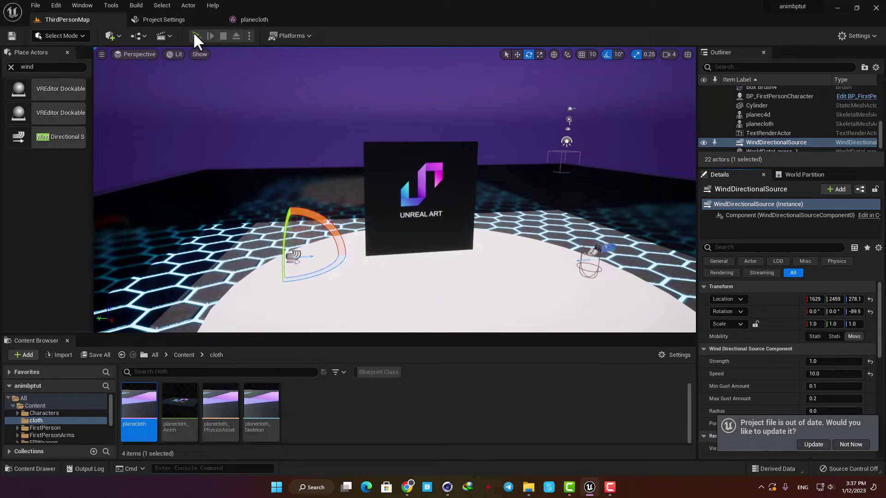
click(194, 35)
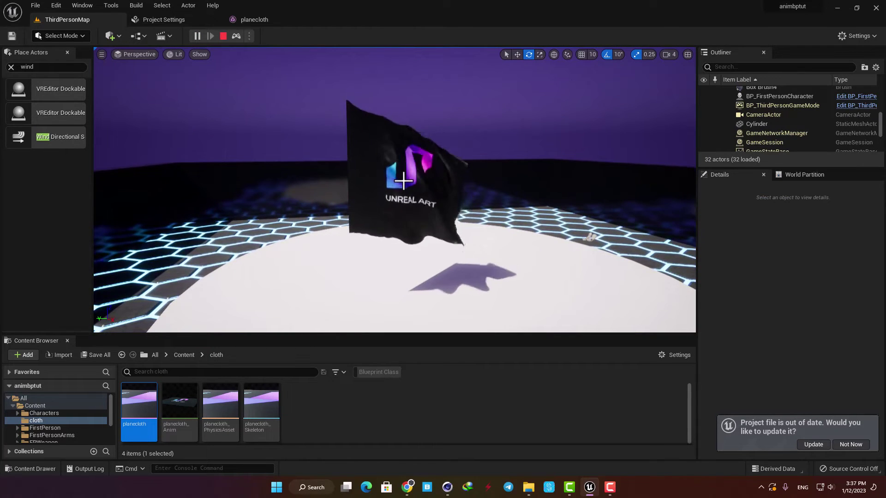
key(Escape)
- Set the wind source's speed to 30 and simulate the cloth again
click(822, 374)
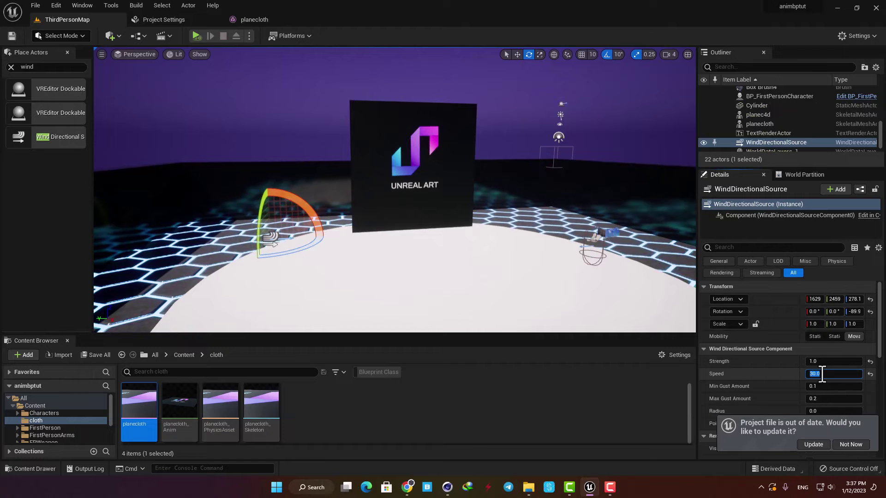
click(196, 36)
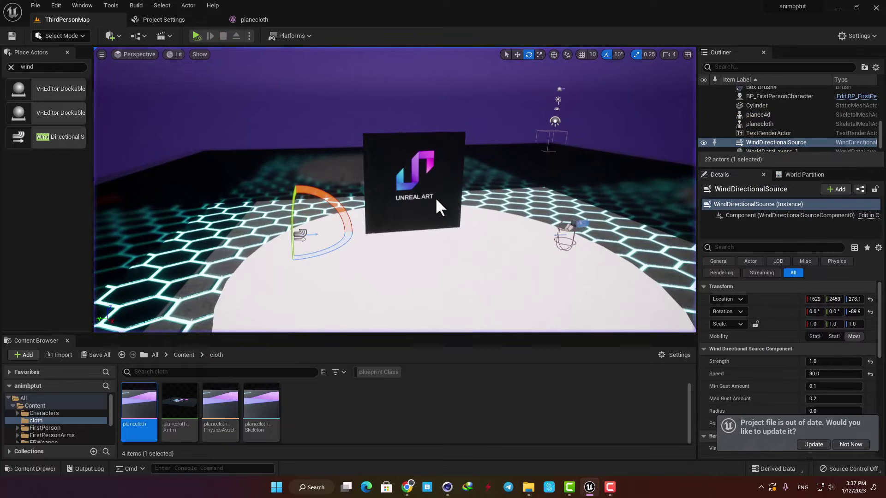
scroll(439, 204, up, 3)
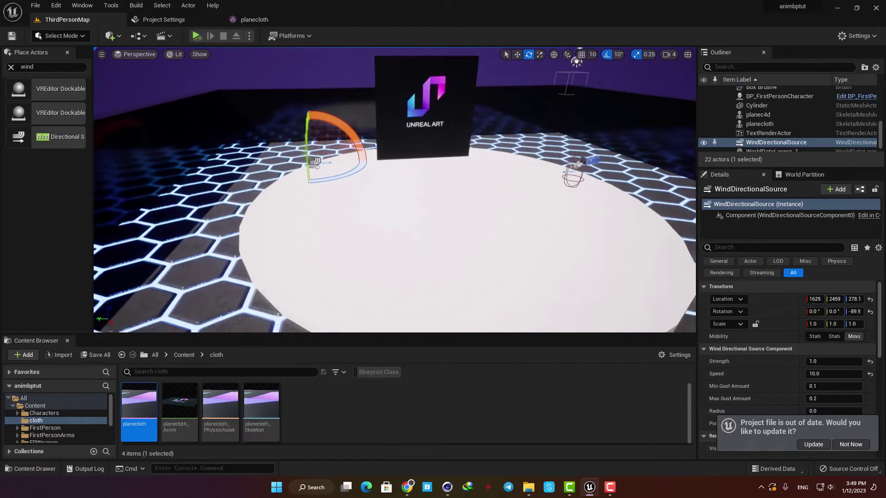
- In the planecloth asset, paint the entire cloth with value 1000 and brush radius 20, including the edge strip, and deactivate cloth painting
right_drag(455, 182, 454, 131)
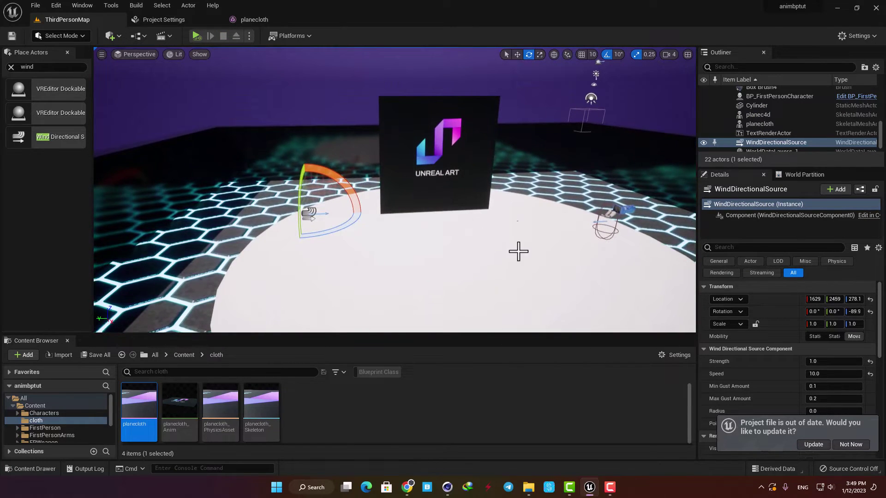
right_drag(494, 259, 512, 279)
click(257, 23)
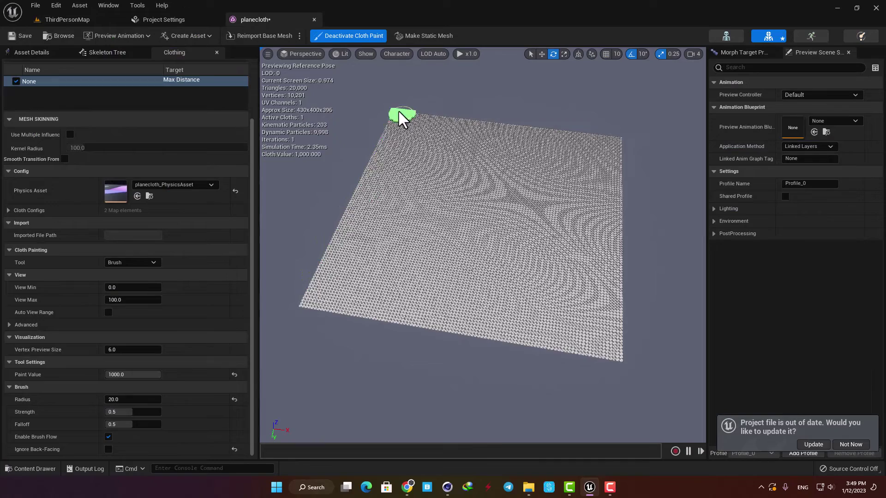
right_drag(400, 280, 400, 259)
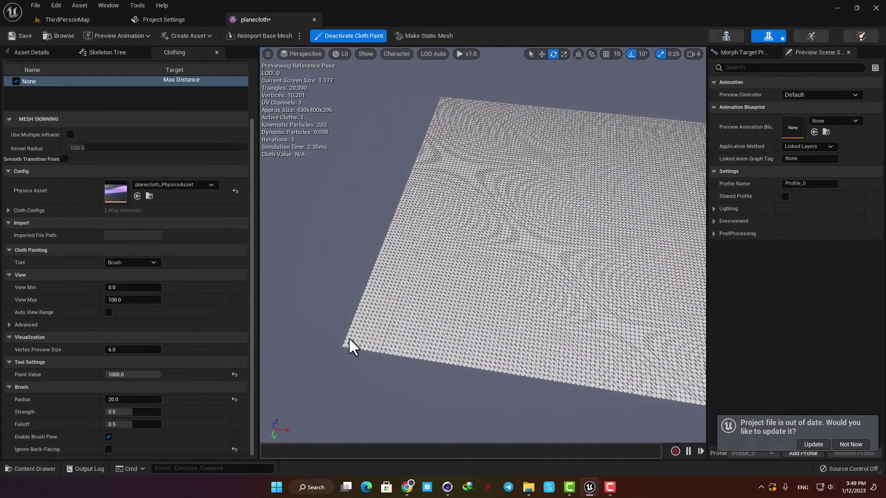
click(330, 37)
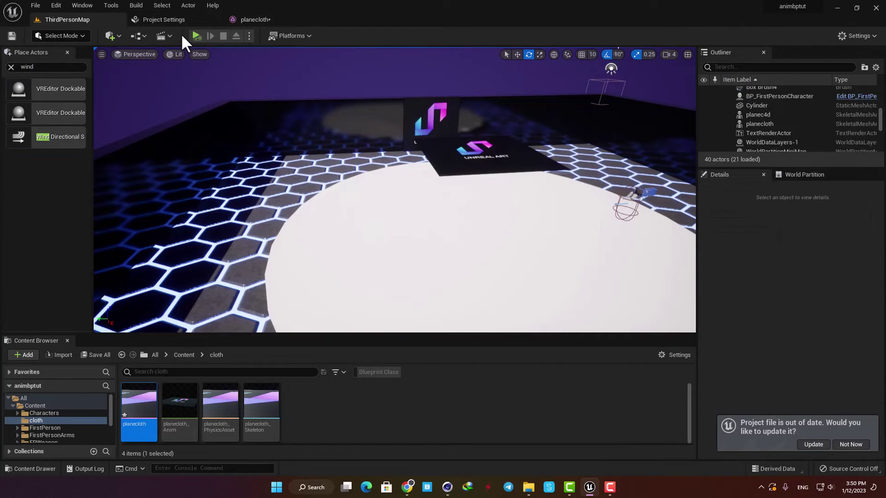
- Simulate the level with the cloth lying flat above the floor to watch it fall, and stop the simulation
click(197, 36)
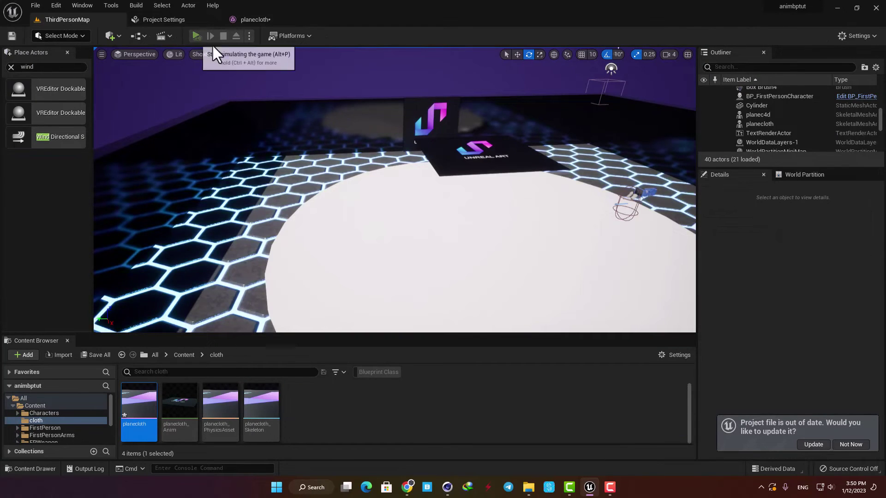
mouse_move(453, 212)
right_down()
mouse_move(453, 277)
mouse_move(453, 213)
right_up()
mouse_move(415, 151)
right_down()
mouse_move(415, 106)
mouse_move(415, 150)
right_up()
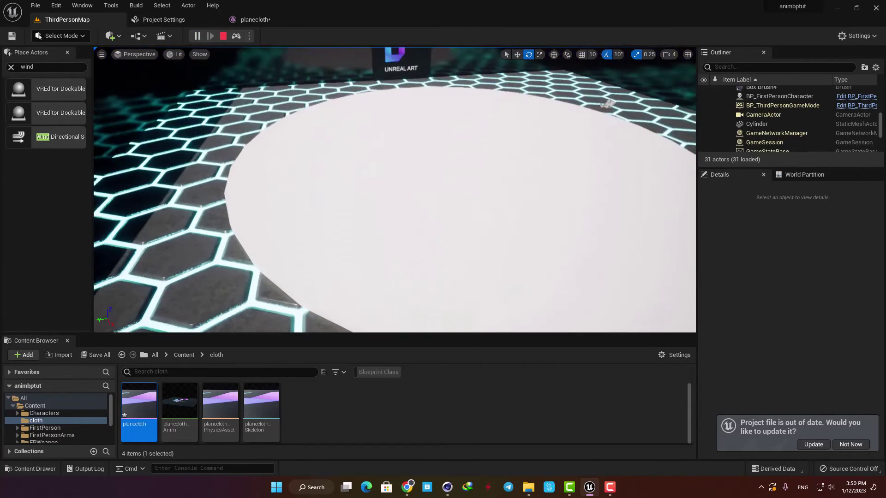
key(Escape)
- Enable Collide with Environment and Force Collision Update in the planecloth actor's clothing settings
click(415, 151)
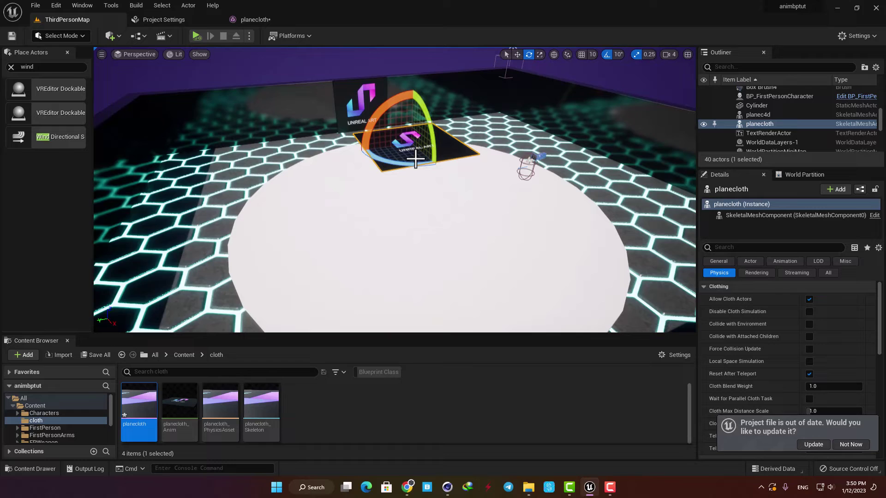
click(733, 247)
text(col)
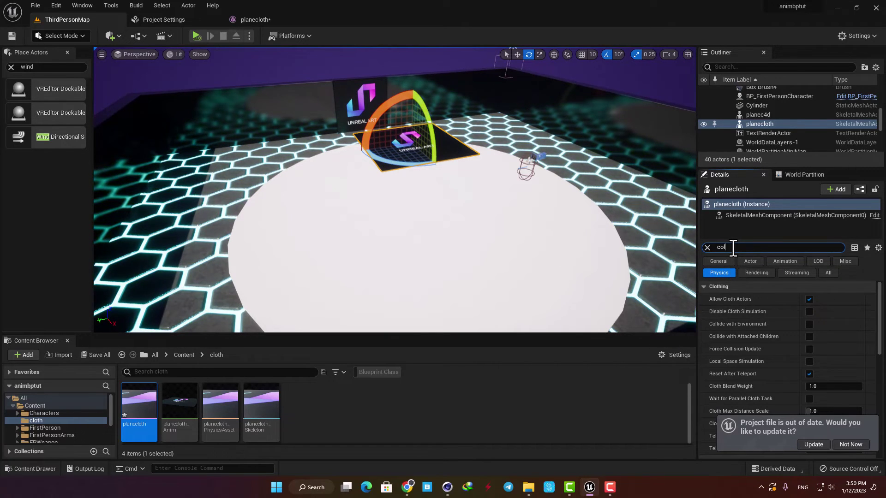
text(li)
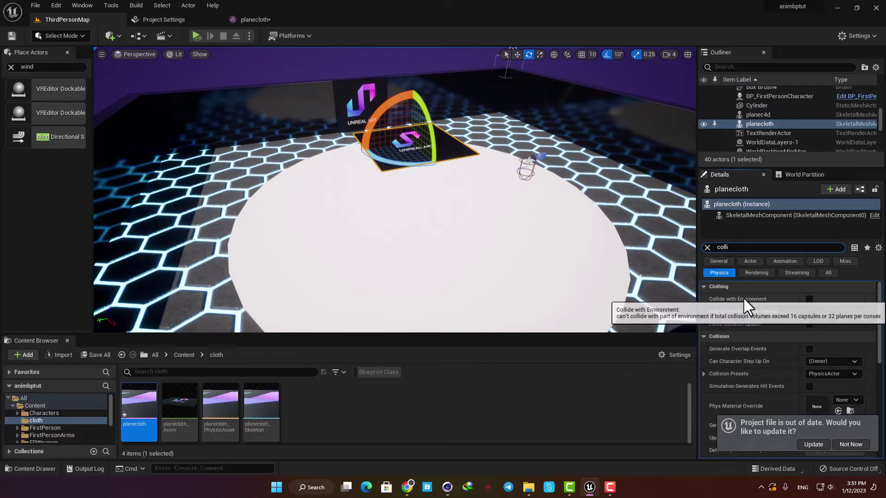
click(809, 299)
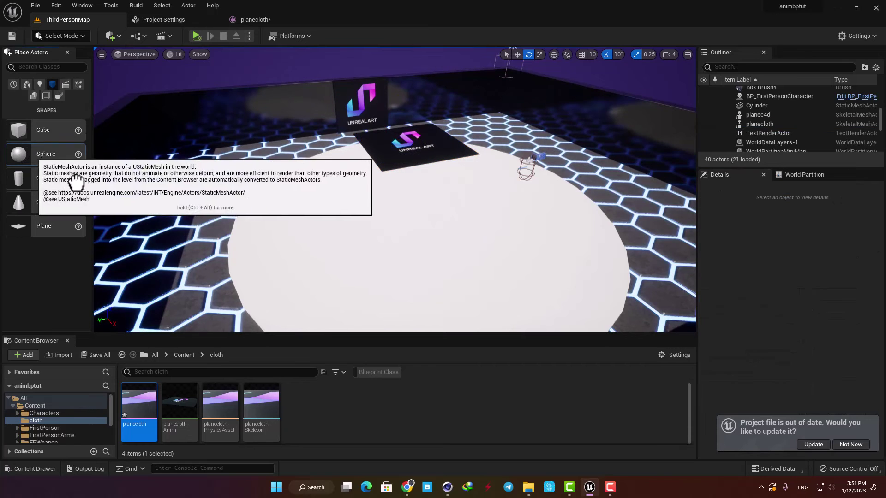
- Add a sphere to the level and rest it on the circular floor in front of the cloth
drag(76, 182, 417, 210)
key(f)
key(r)
key(End)
key(w)
right_drag(394, 237, 401, 207)
- Move the planecloth actor directly above the sphere and simulate its collision with the sphere
click(400, 122)
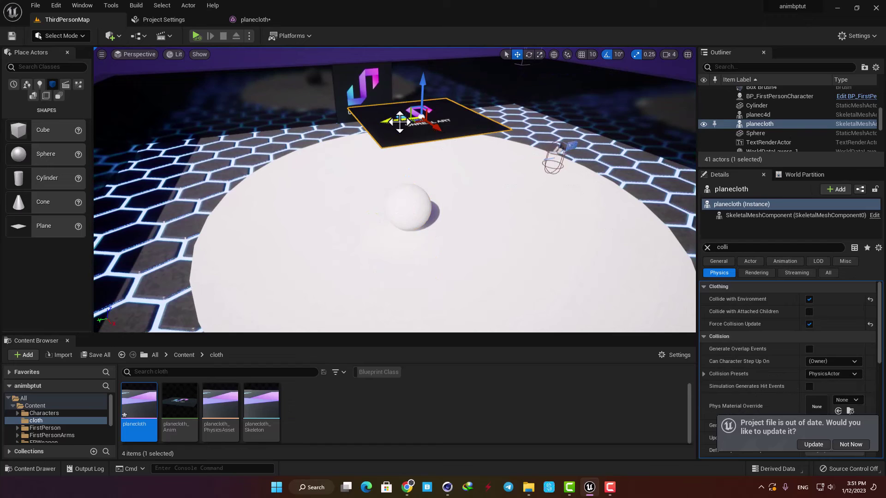
drag(423, 93, 411, 151)
click(197, 37)
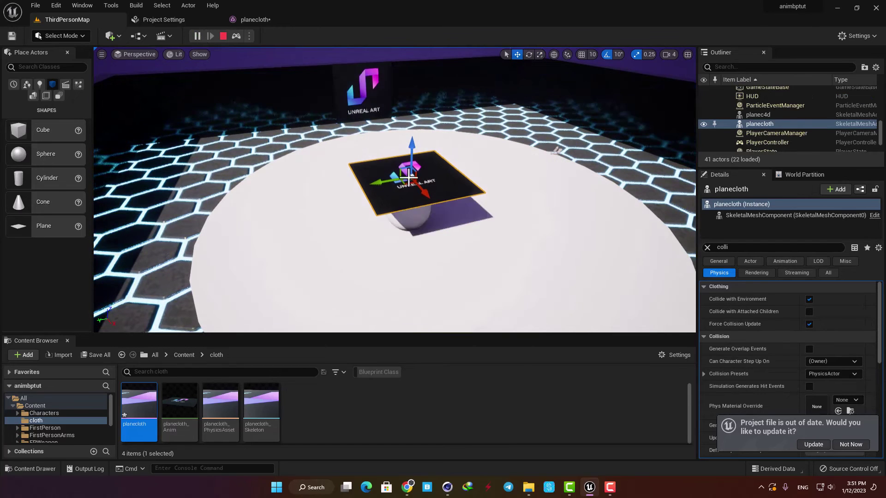
right_drag(484, 200, 636, 201)
key(a)
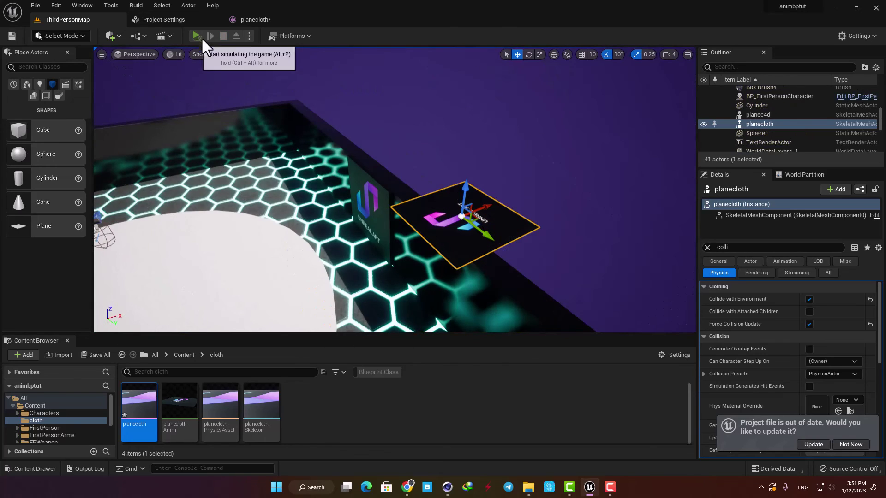
- Simulate the cloth positioned above the level's boundary wall and examine how it drapes over the wall
click(201, 38)
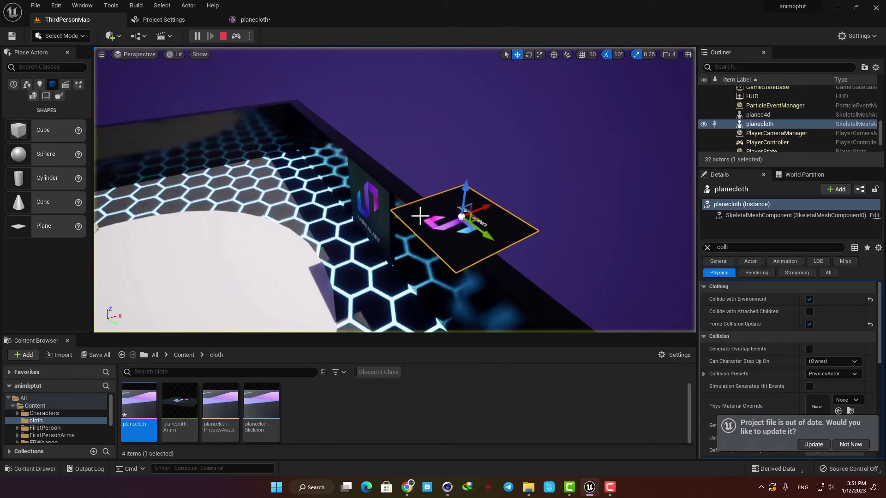
right_drag(420, 216, 381, 256)
key(w)
key(d)
key(s)
key(e)
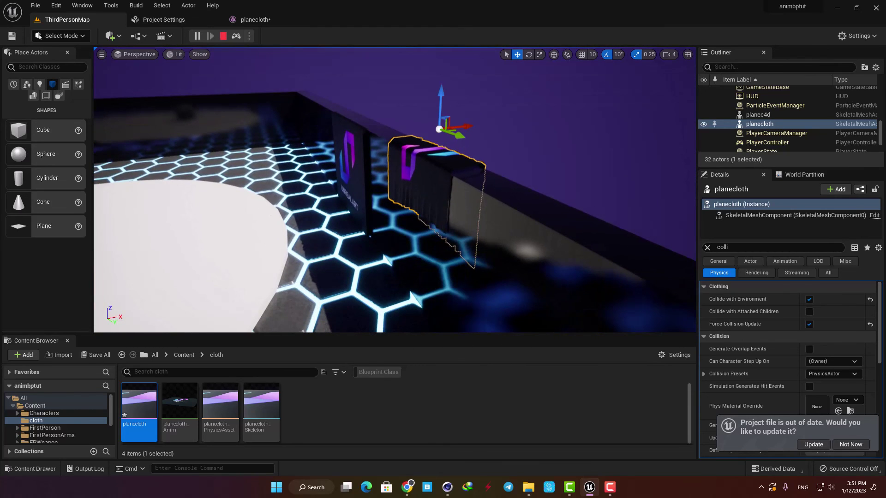